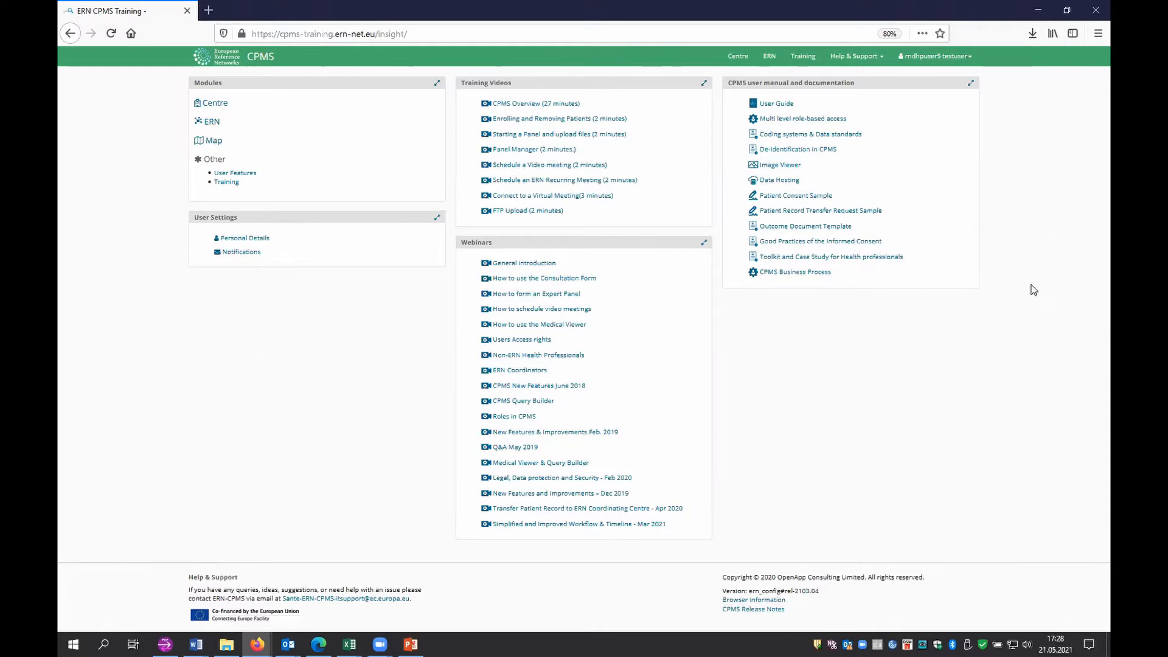
- Open the ERN dashboard and examine the My Panels, Contributing Panels and Member Tasklist sections
{"action": "left_click", "coordinate": [768, 59]}
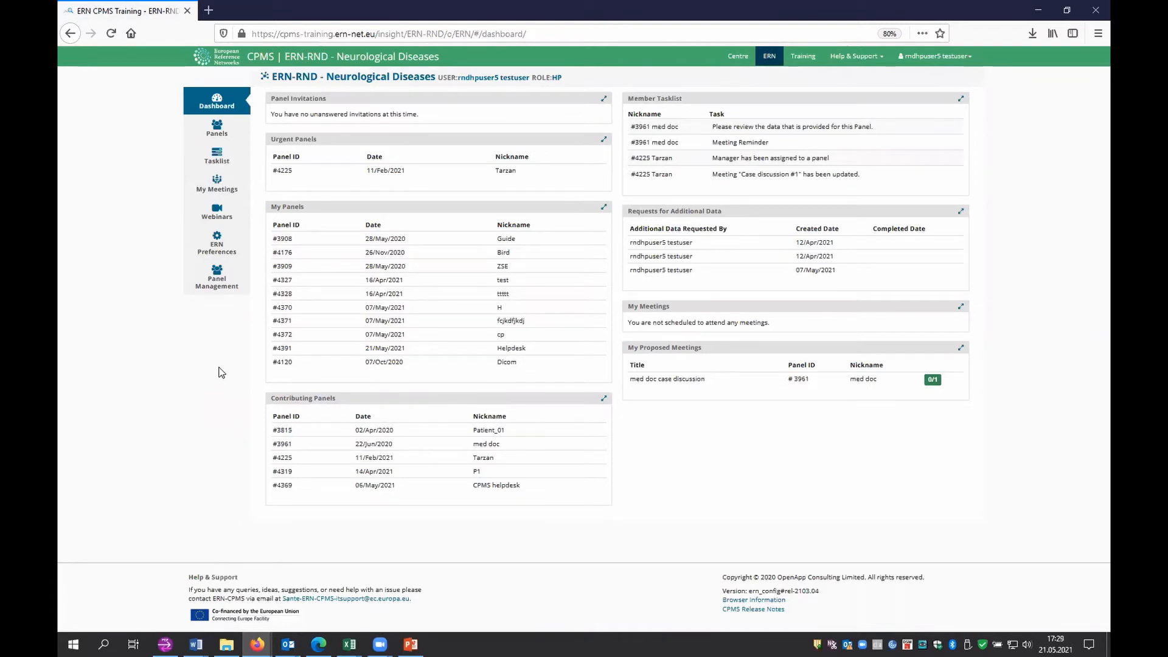
{"action": "left_click_drag", "start_coordinate": [308, 207], "coordinate": [269, 207]}
{"action": "left_click", "coordinate": [302, 209]}
{"action": "left_click_drag", "start_coordinate": [338, 398], "coordinate": [267, 392]}
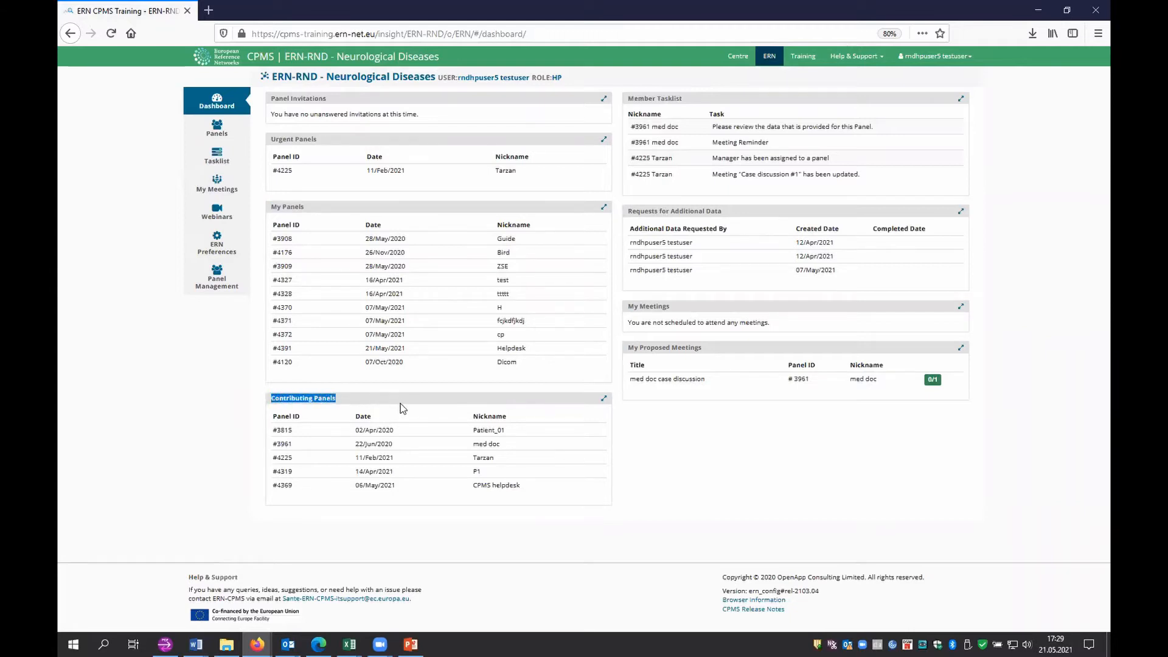
{"action": "left_click_drag", "start_coordinate": [683, 98], "coordinate": [651, 99]}
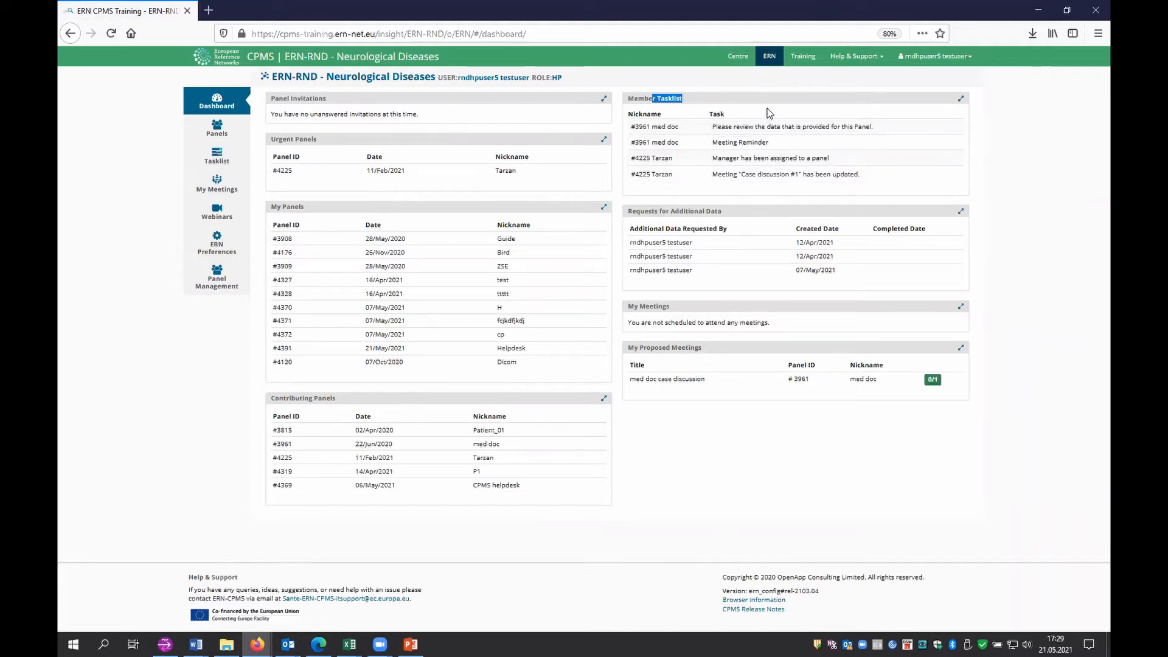
{"action": "left_click", "coordinate": [800, 115]}
- Open the centre's area and view its list of enrolled patients
{"action": "left_click", "coordinate": [737, 57]}
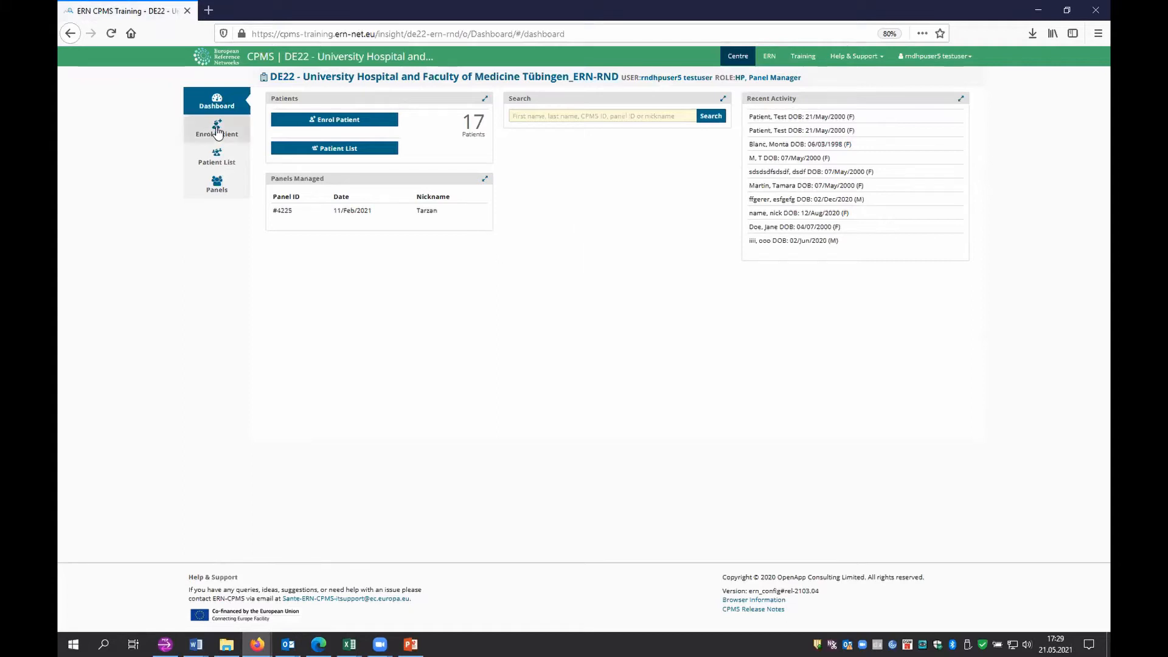
{"action": "left_click", "coordinate": [226, 162]}
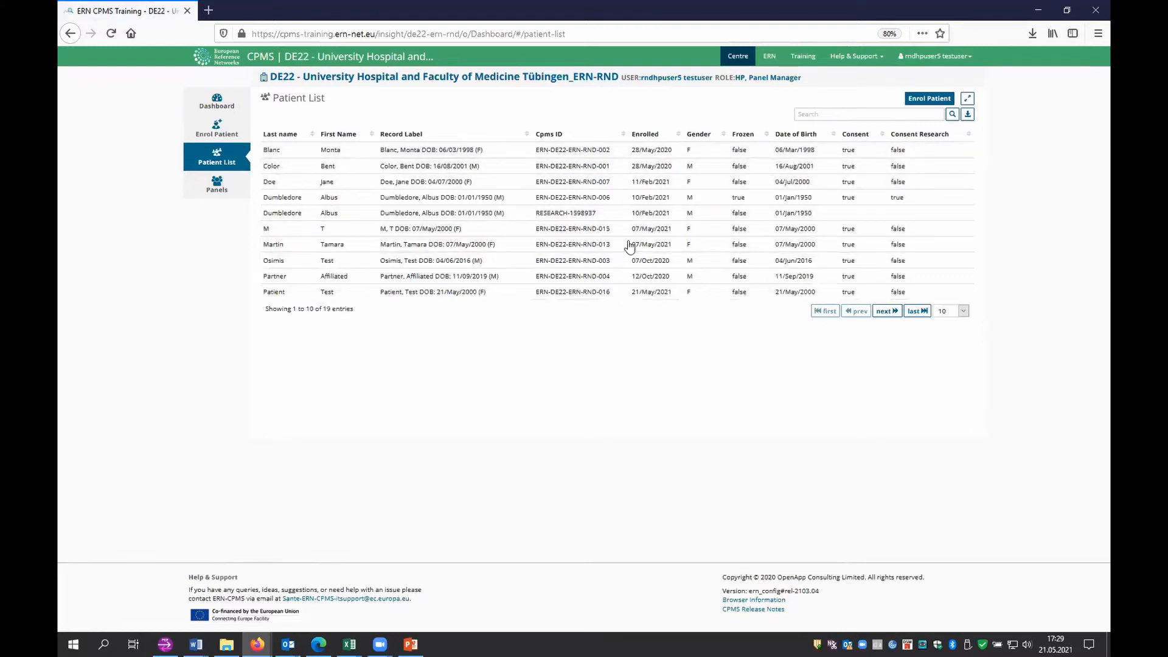
- Start a new patient enrolment dated 21/May/2021 and answer No to having sought advice from a national healthcare provider organisation
{"action": "left_click", "coordinate": [214, 136]}
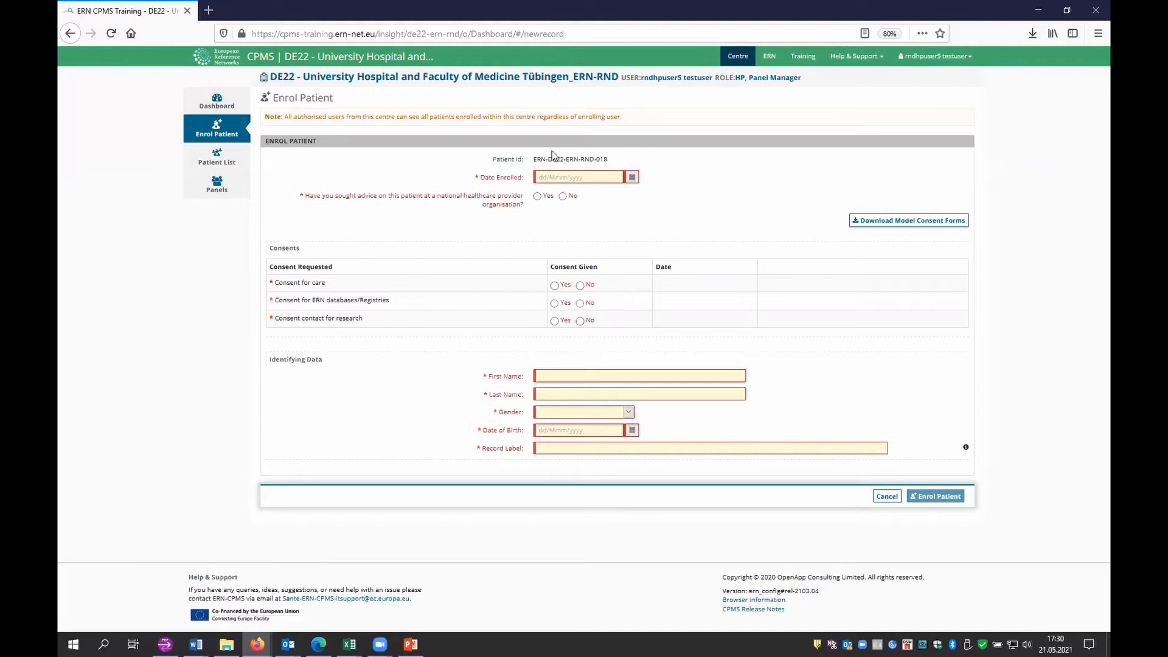
{"action": "left_click", "coordinate": [634, 177]}
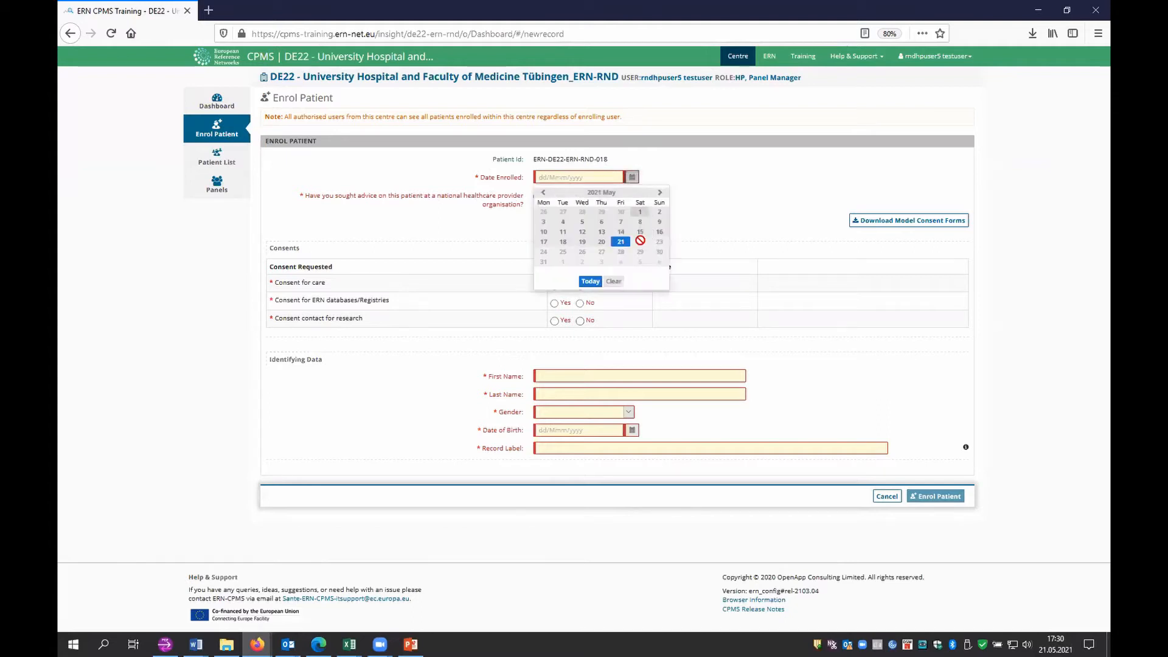
{"action": "left_click", "coordinate": [589, 282]}
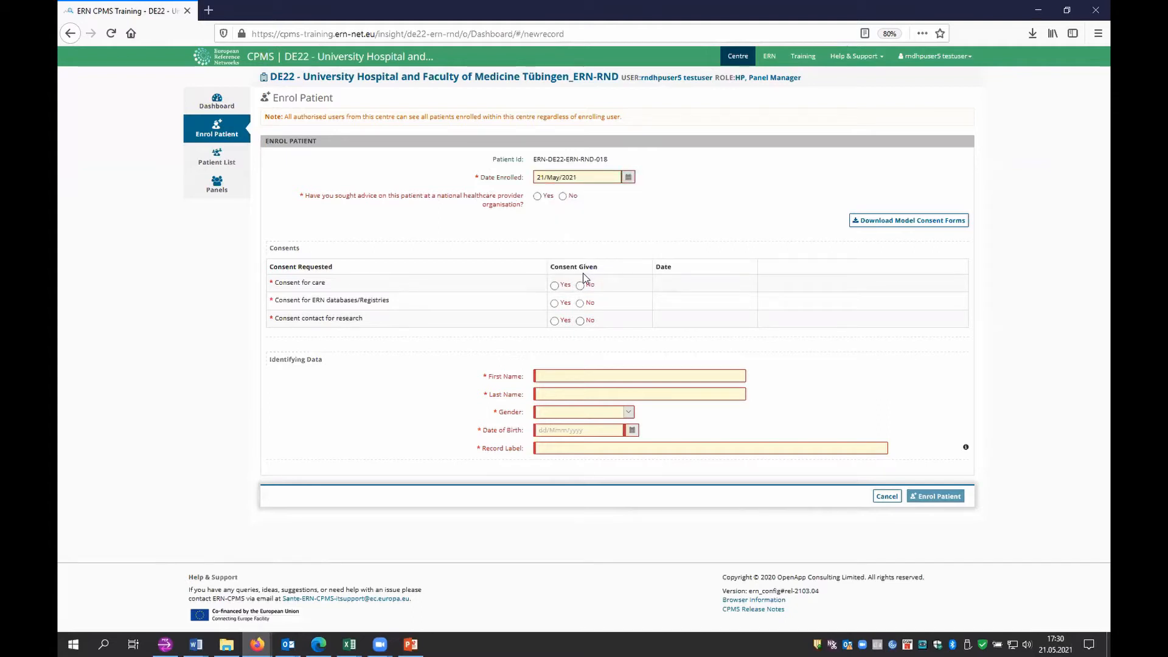
{"action": "left_click", "coordinate": [562, 196]}
- Record consent for care as Yes dated 21/May/2021, and answer No for both ERN databases/registries and research contact consent
{"action": "left_click_drag", "start_coordinate": [275, 282], "coordinate": [334, 288]}
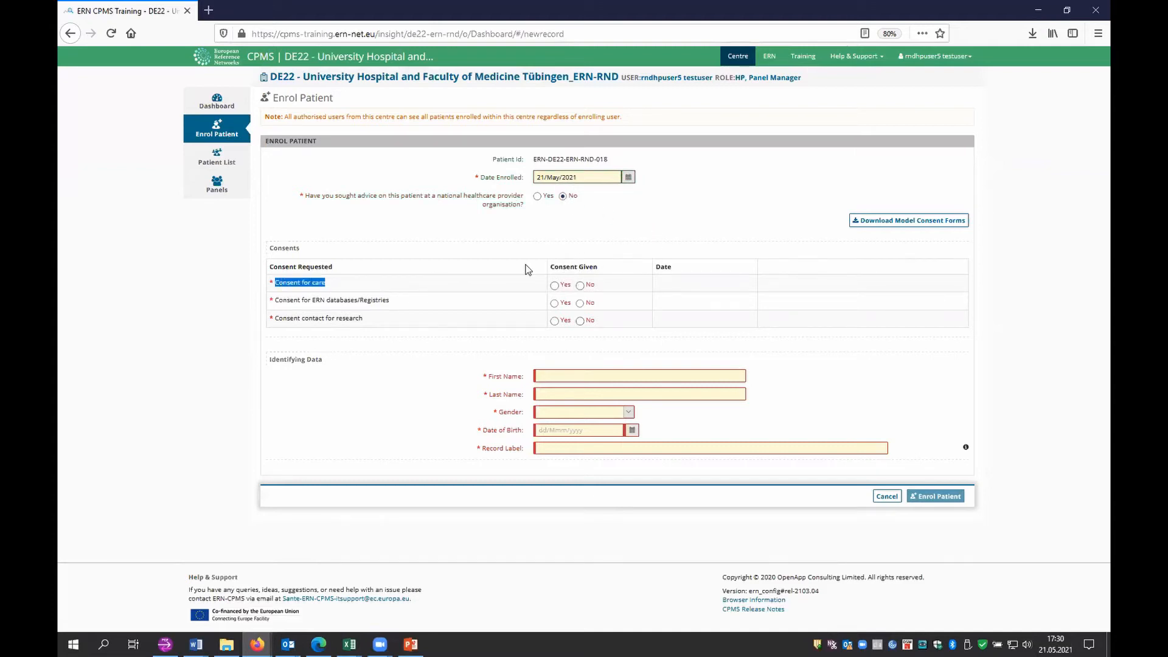
{"action": "left_click", "coordinate": [555, 286]}
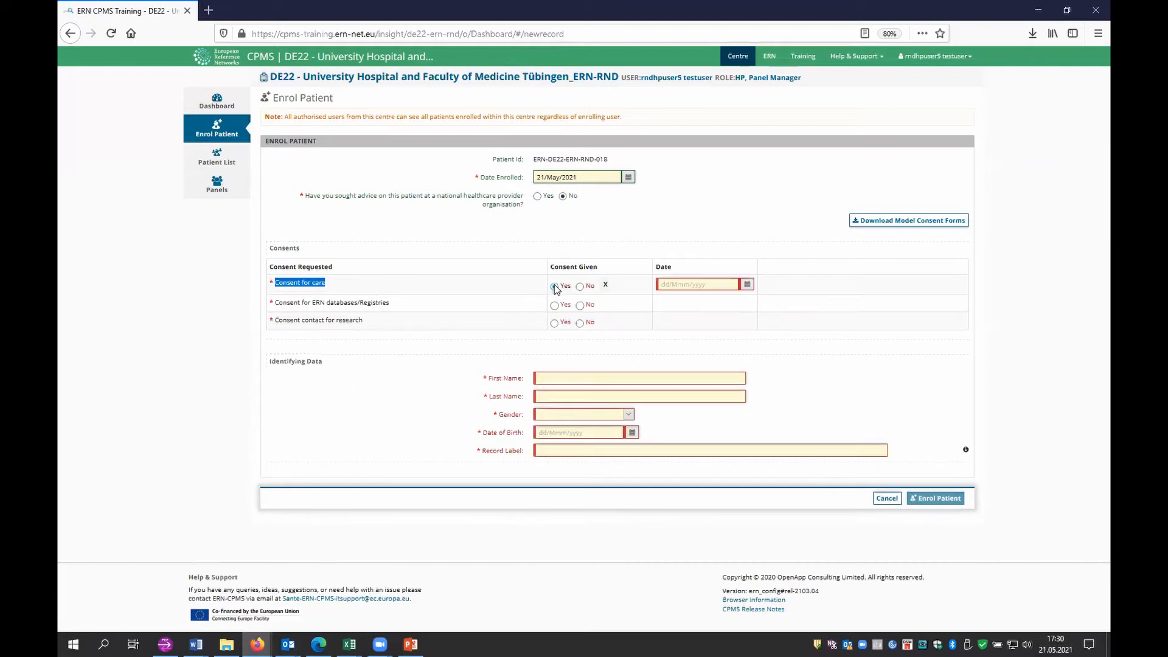
{"action": "left_click", "coordinate": [747, 286]}
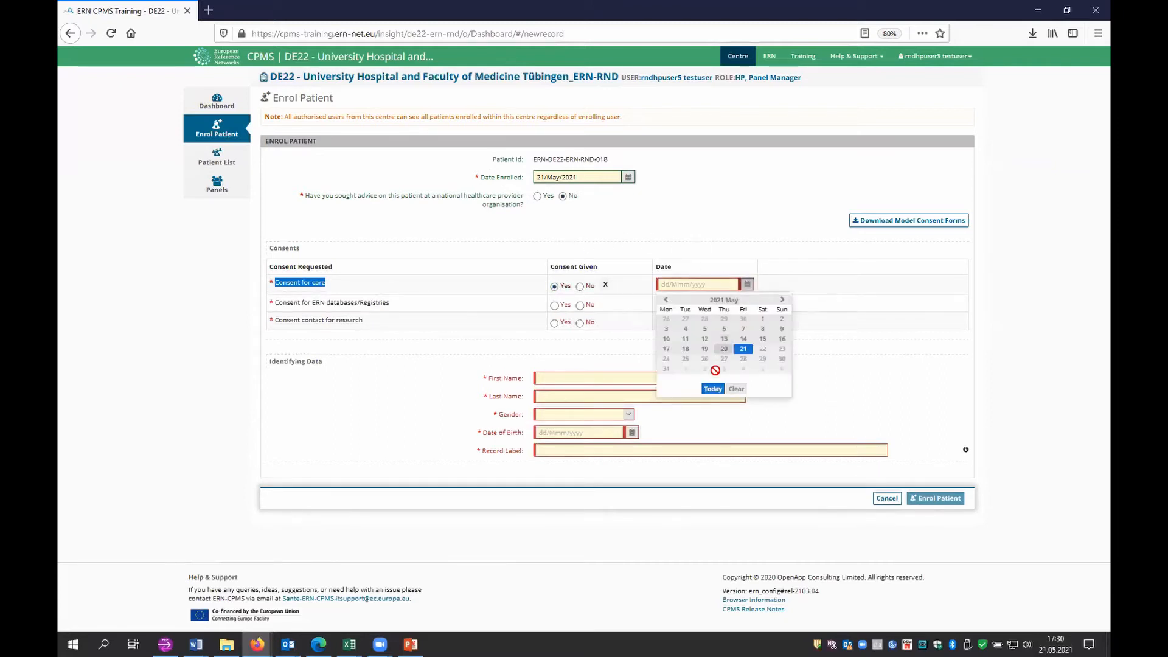
{"action": "left_click", "coordinate": [714, 389]}
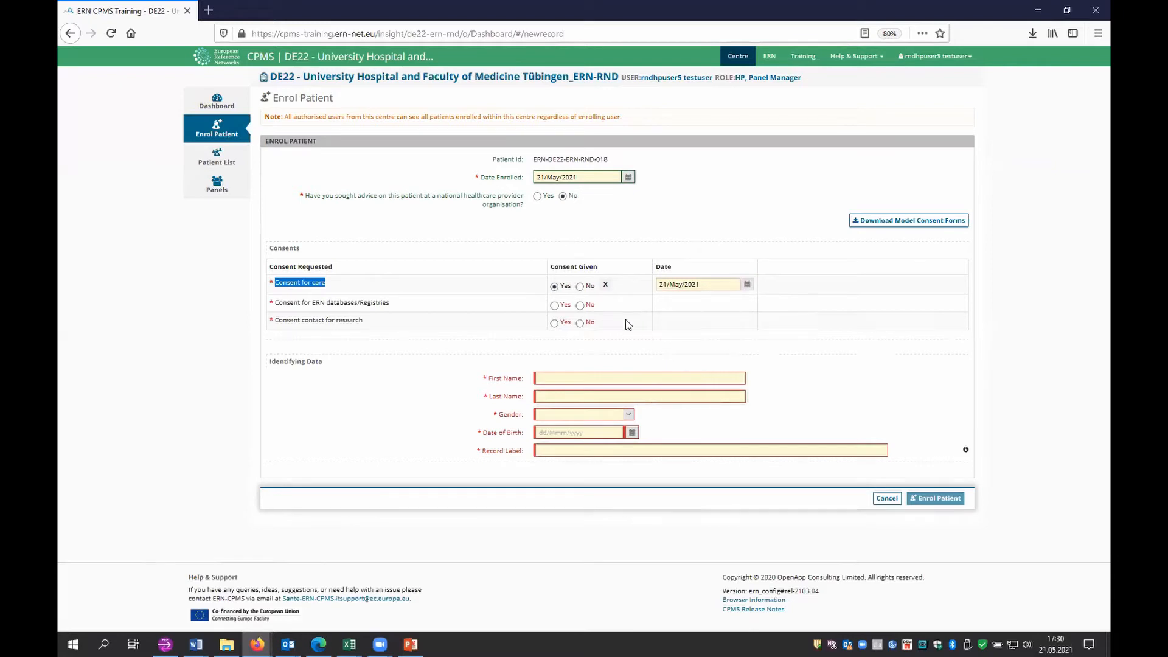
{"action": "left_click", "coordinate": [580, 305]}
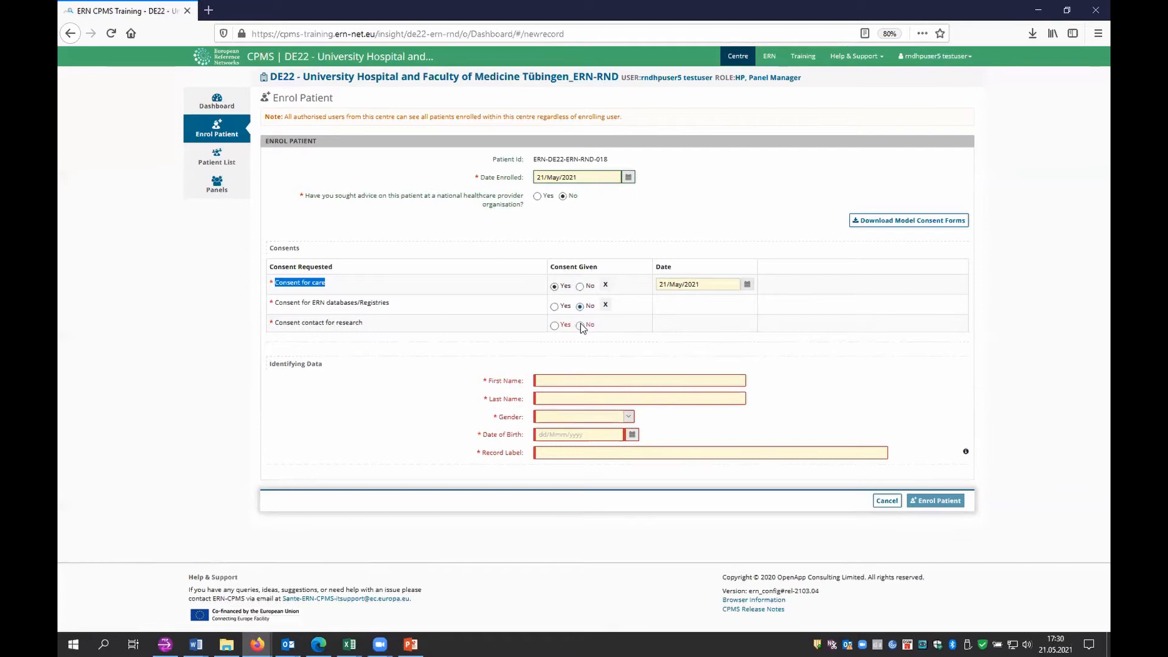
{"action": "left_click", "coordinate": [581, 325]}
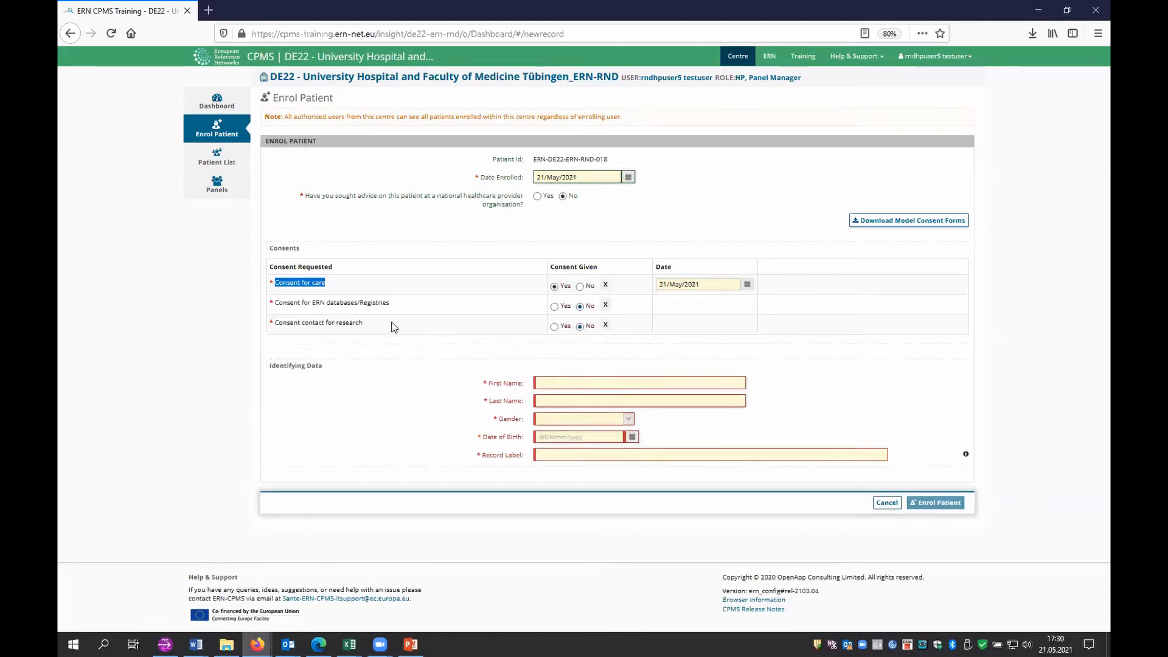
- Enter the patient's first and last name and set the gender to Female
{"action": "left_click", "coordinate": [557, 379]}
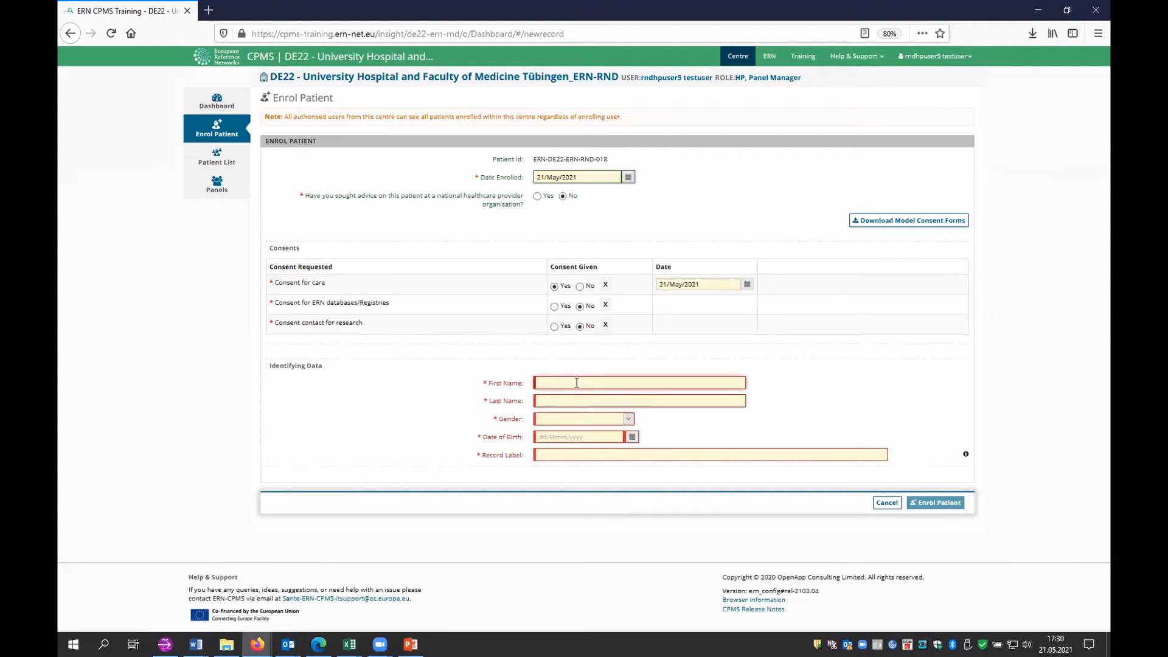
{"action": "type", "text": "Test"}
{"action": "left_click", "coordinate": [584, 401]}
{"action": "type", "text": "Pa"}
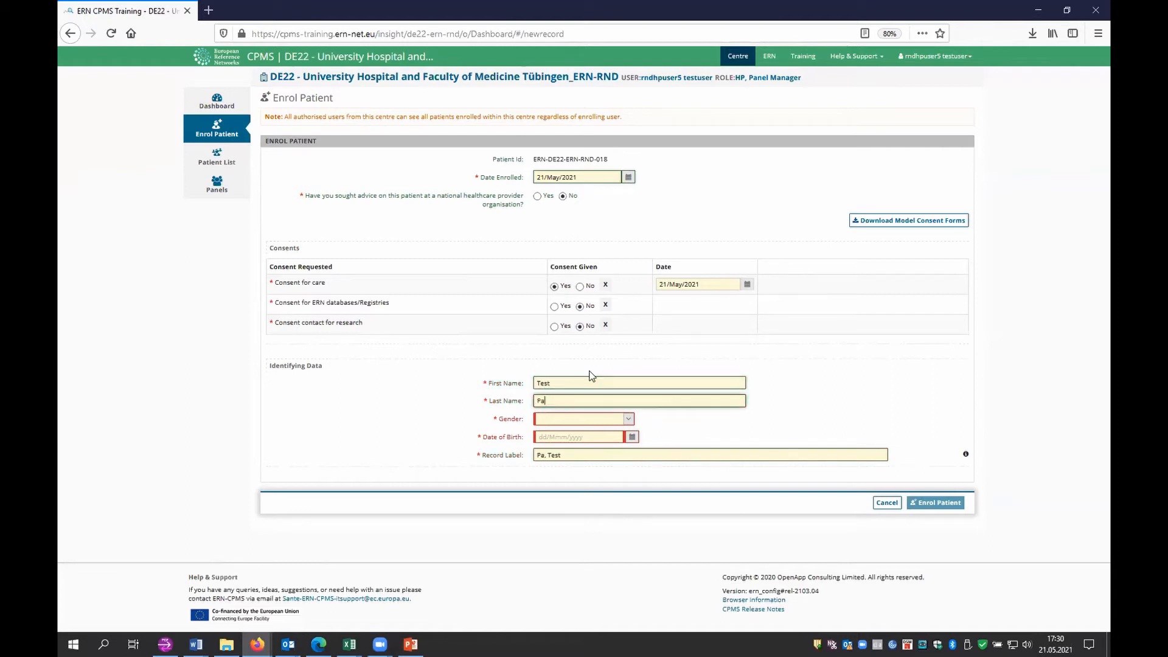
{"action": "type", "text": "tientX"}
{"action": "left_click", "coordinate": [634, 422]}
{"action": "left_click", "coordinate": [585, 441]}
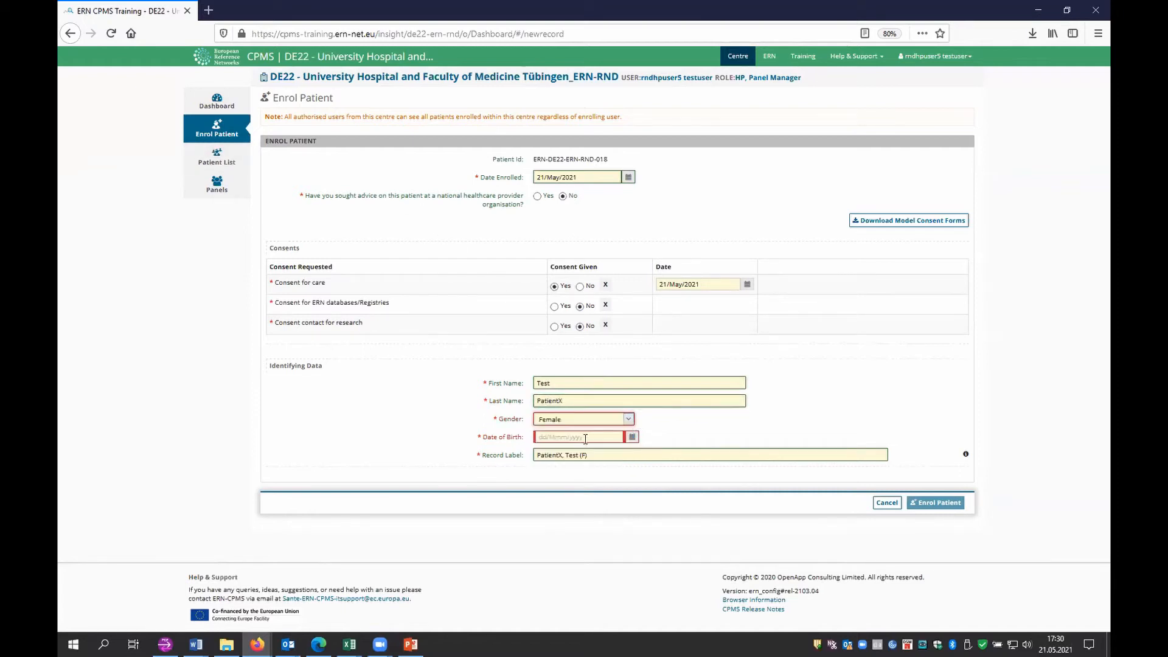
- Fill in the patient's date of birth
{"action": "left_click", "coordinate": [631, 437]}
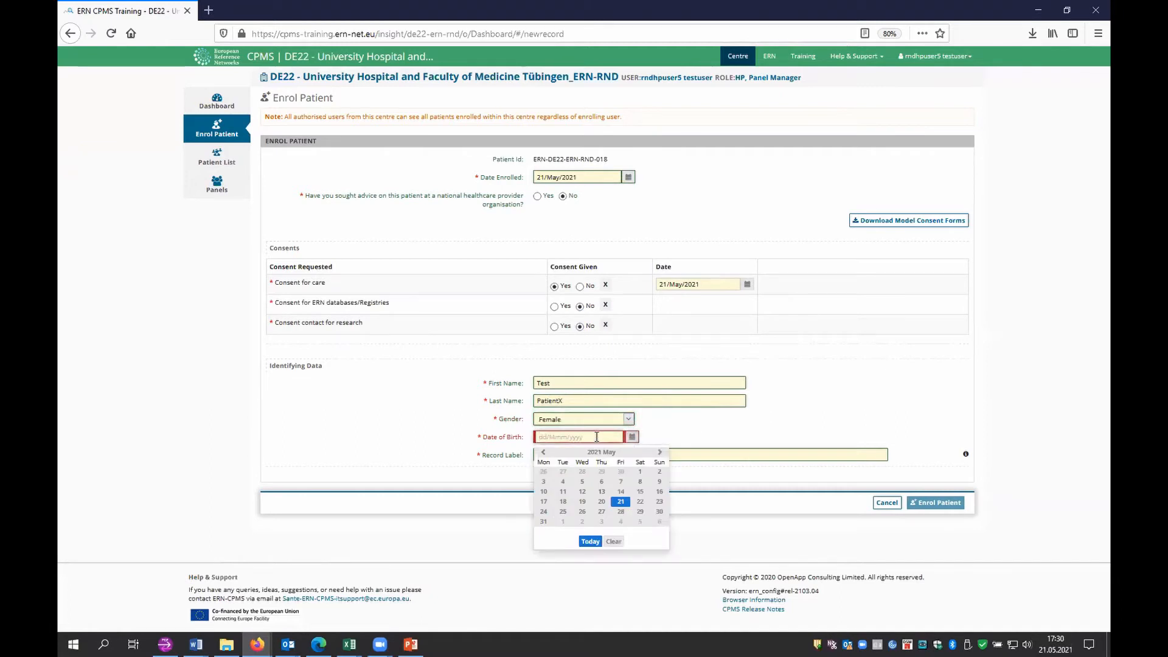
{"action": "type", "text": "21"}
{"action": "type", "text": ".05.2020"}
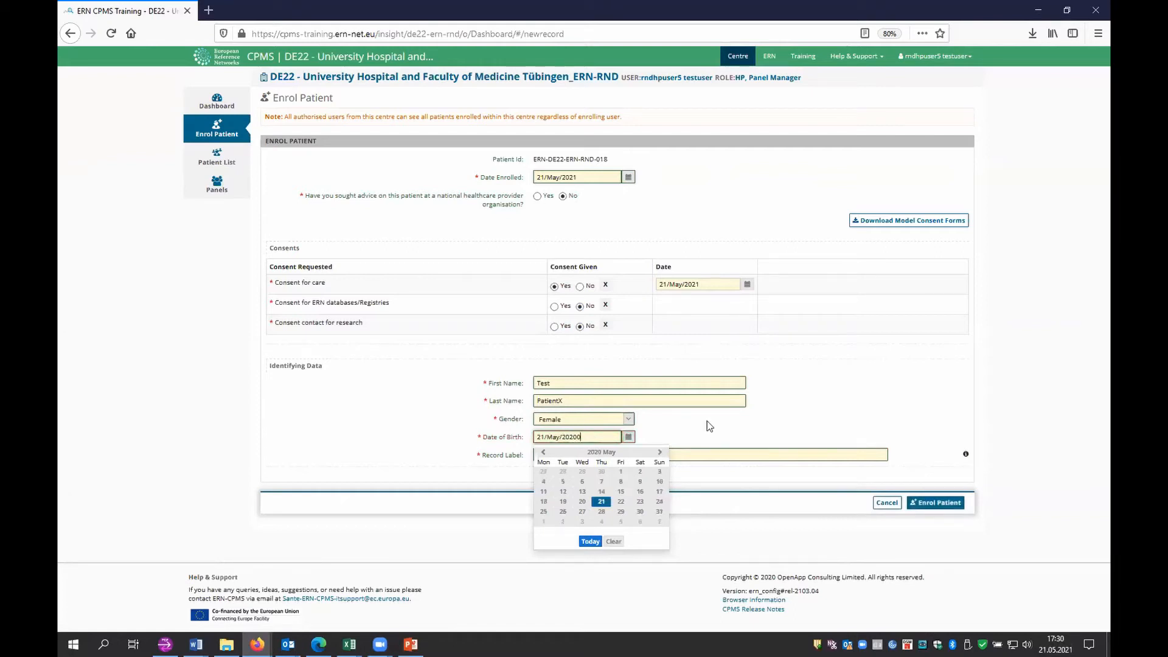
{"action": "left_click", "coordinate": [948, 450]}
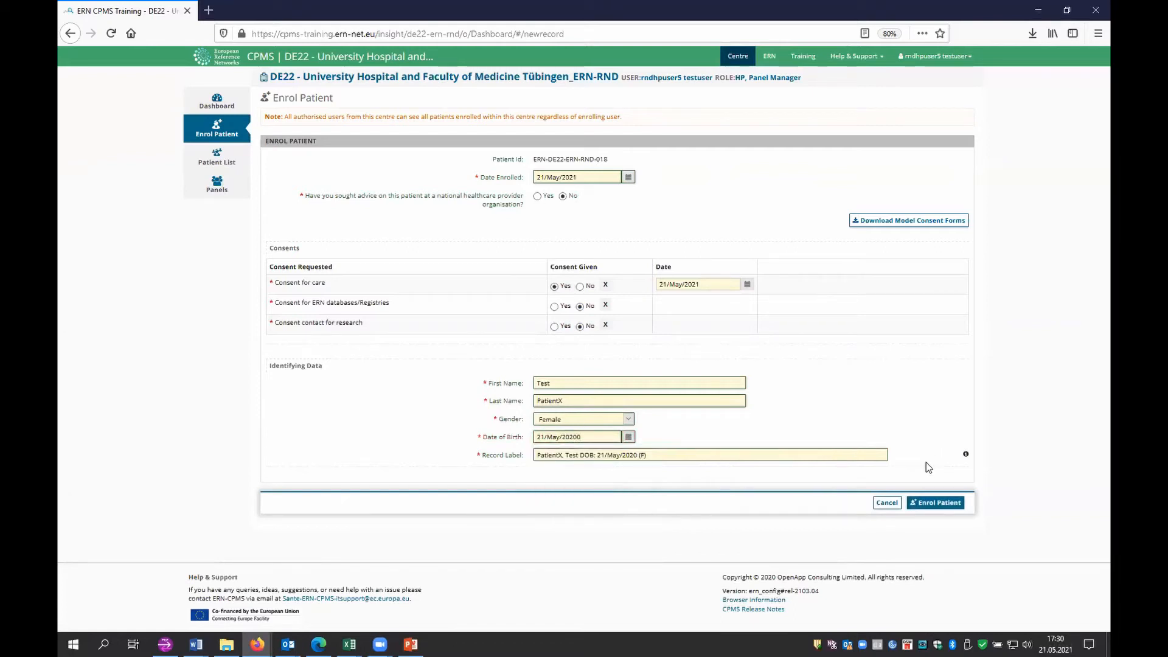
- Enrol the patient and confirm the data protection acknowledgement
{"action": "left_click", "coordinate": [940, 504]}
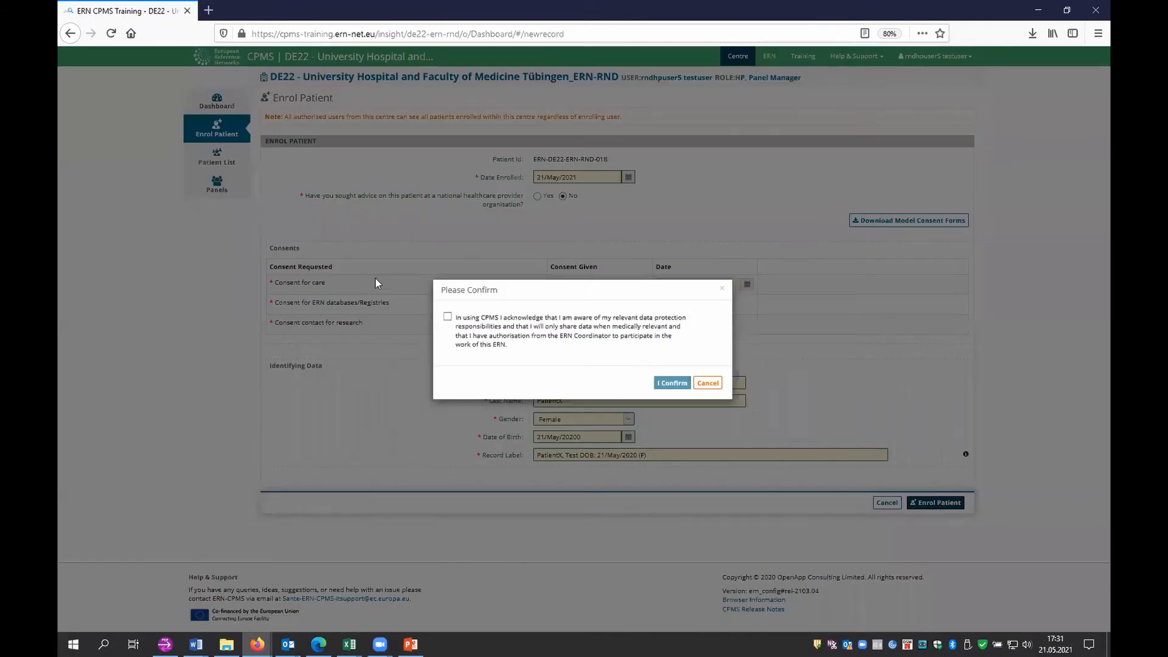
{"action": "left_click", "coordinate": [448, 317]}
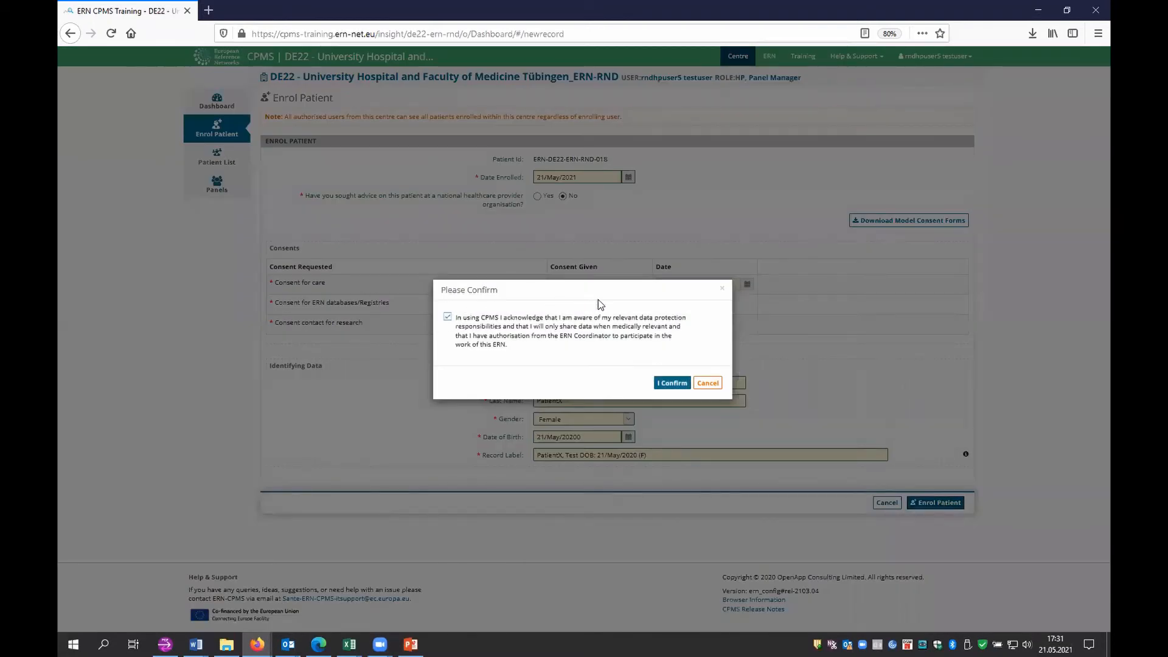
{"action": "left_click", "coordinate": [669, 383]}
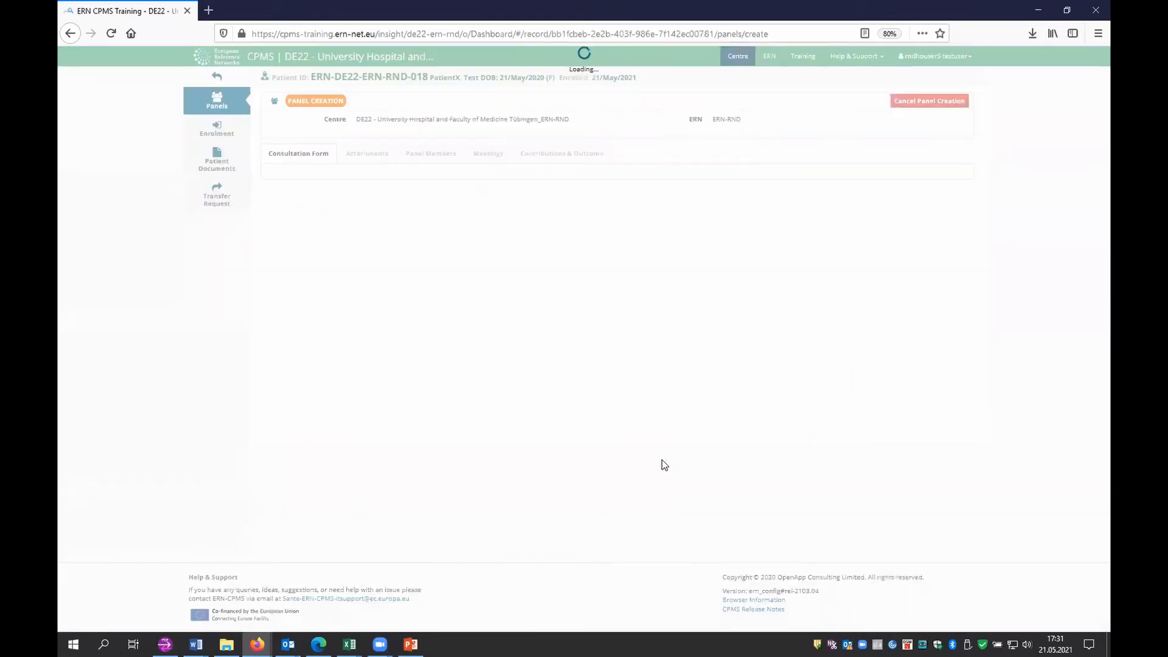
- Give the new panel the nickname "CPMS helpdesk" and mark it as not a repeat of a previous panel
{"action": "left_click_drag", "start_coordinate": [281, 101], "coordinate": [351, 101]}
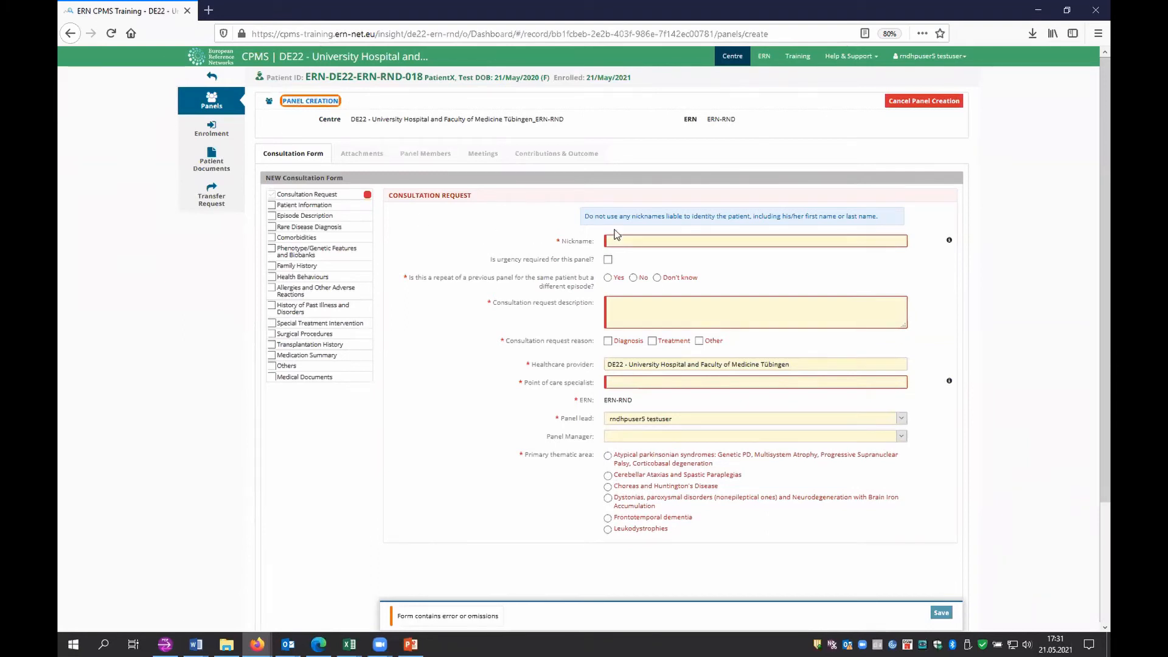
{"action": "left_click_drag", "start_coordinate": [424, 194], "coordinate": [630, 230]}
{"action": "left_click", "coordinate": [690, 247]}
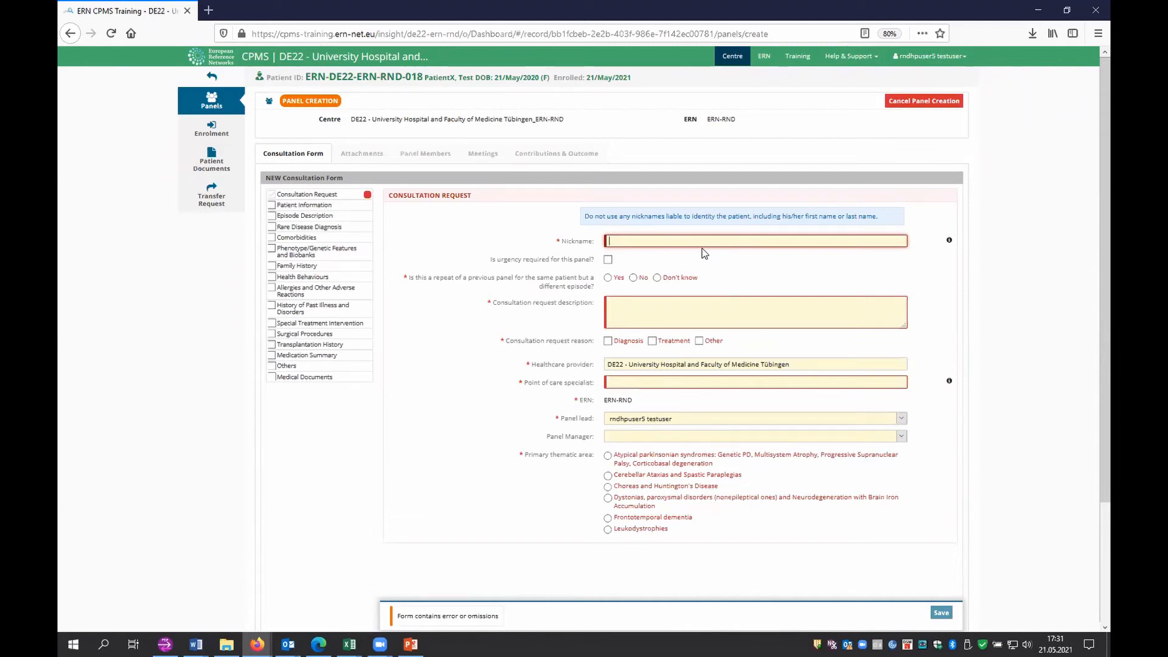
{"action": "type", "text": "Tes"}
{"action": "key", "text": "BackSpace"}
{"action": "key", "text": "BackSpace"}
{"action": "key", "text": "BackSpace"}
{"action": "type", "text": "CPÜ"}
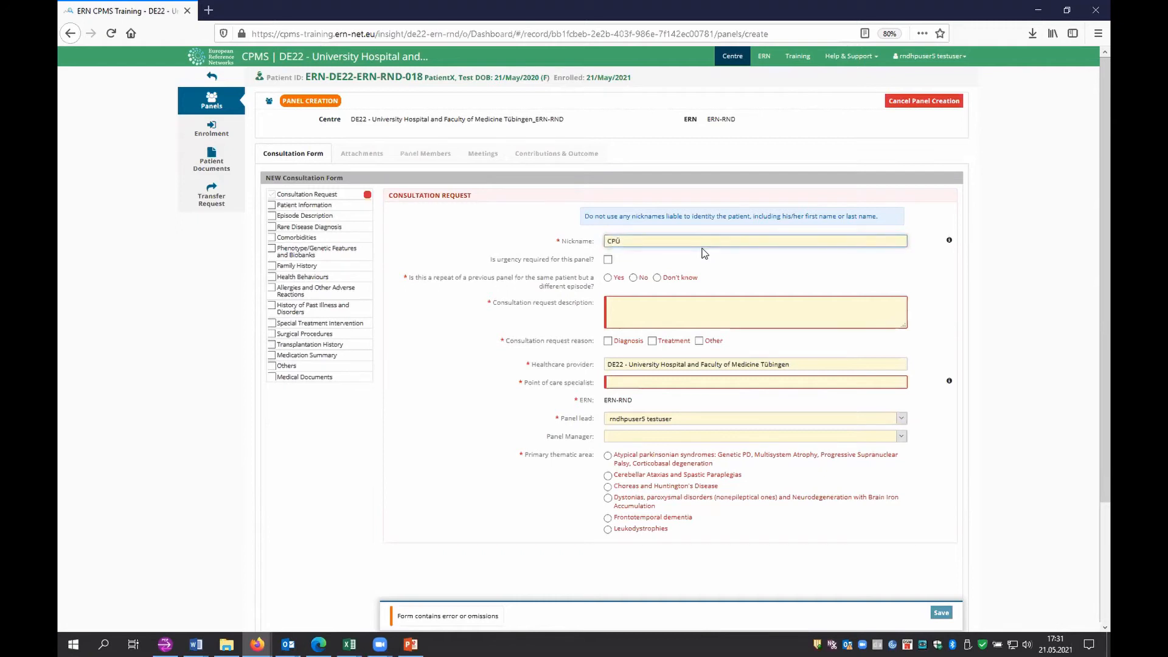
{"action": "type", "text": "MS helpdesk"}
{"action": "left_click", "coordinate": [634, 278]}
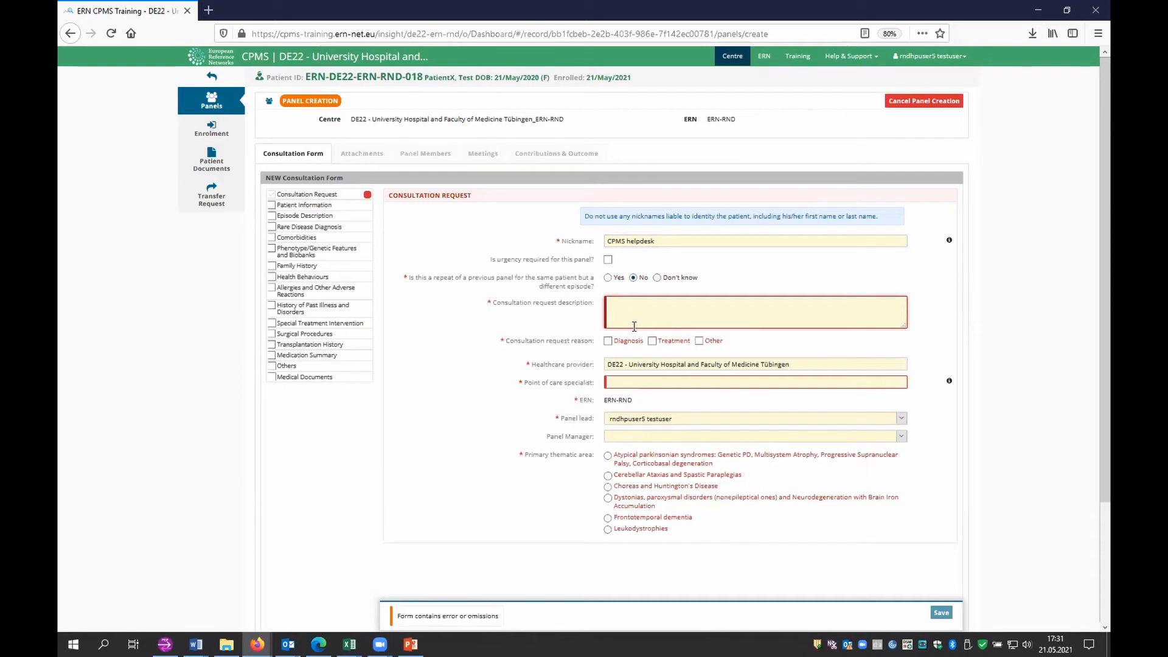
- Enter the consultation request description "DBS for my dystonia Patient?" and select Treatment as the request reason
{"action": "type", "text": "DBS"}
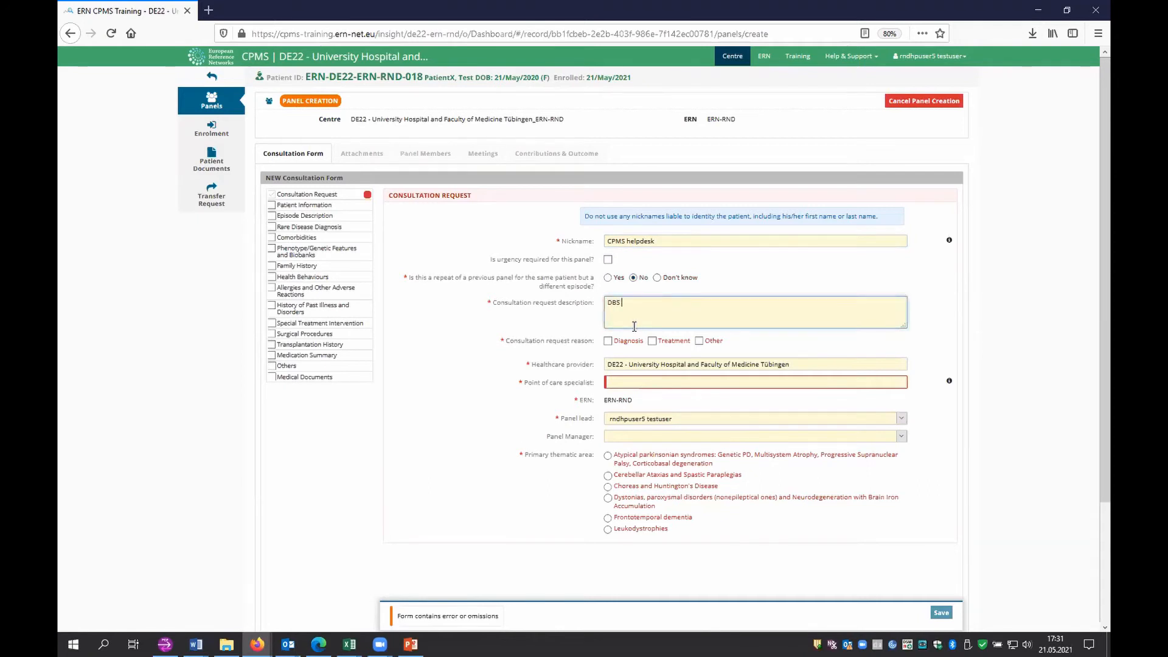
{"action": "type", "text": " for my dystonia Patient?"}
{"action": "left_click", "coordinate": [653, 341]}
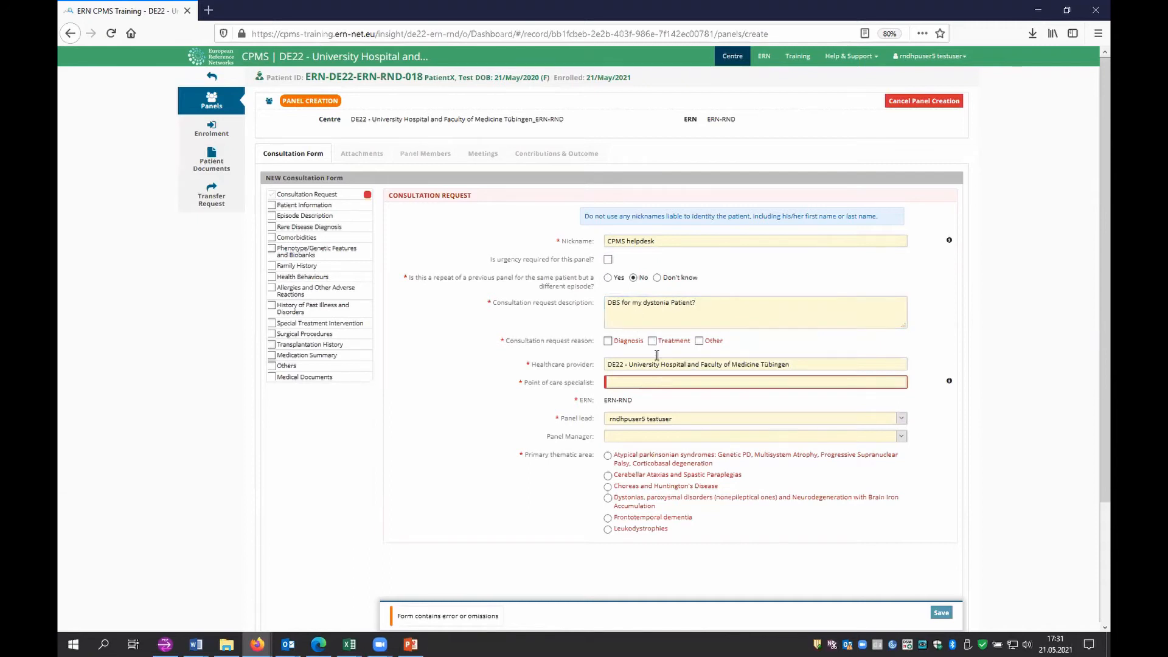
{"action": "left_click", "coordinate": [652, 342]}
- Set the point of care specialist to "me" and choose the primary thematic area for dystonias, paroxysmal disorders and Neurodegeneration with Brain Iron Accumulation
{"action": "left_click", "coordinate": [652, 382]}
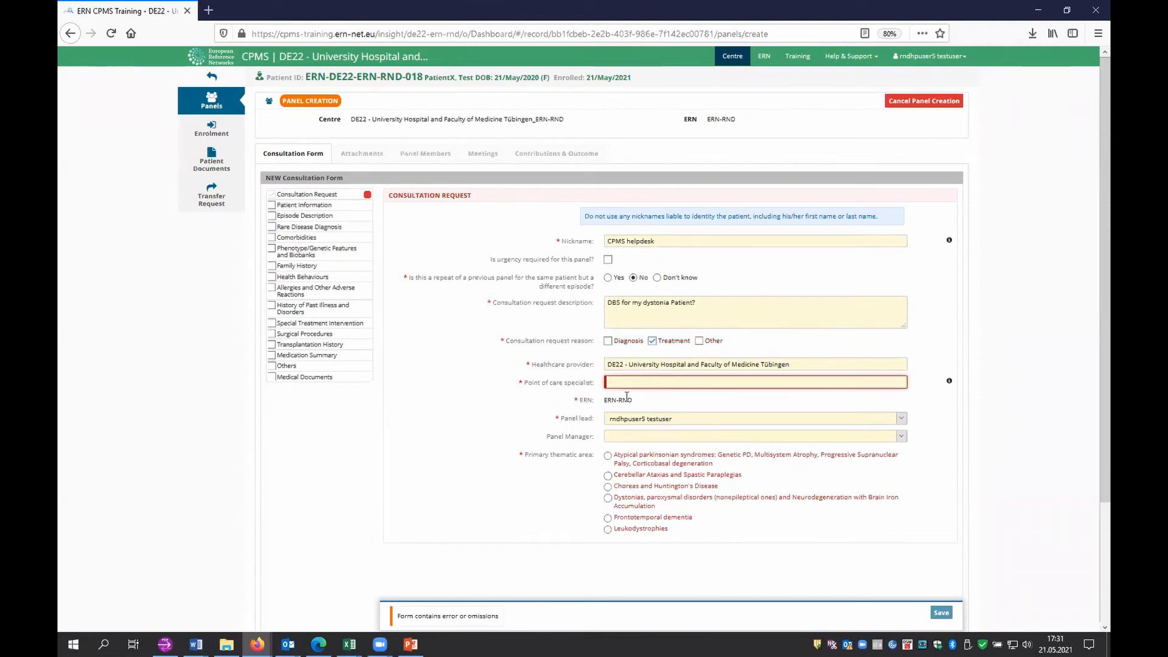
{"action": "type", "text": "me"}
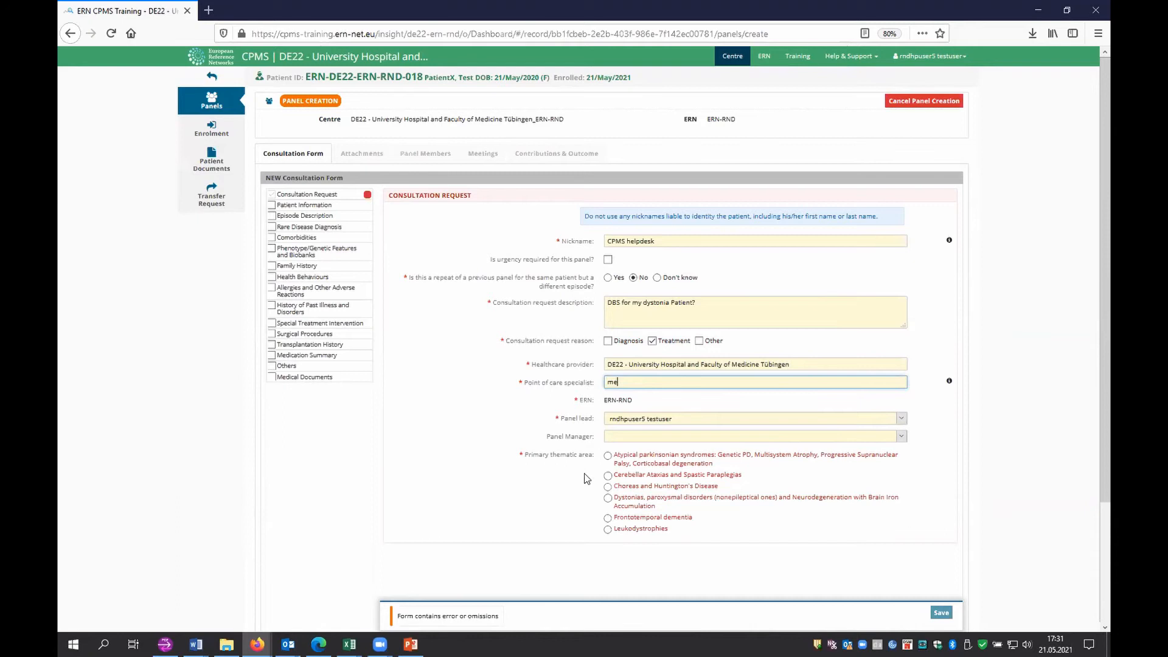
{"action": "left_click", "coordinate": [608, 499]}
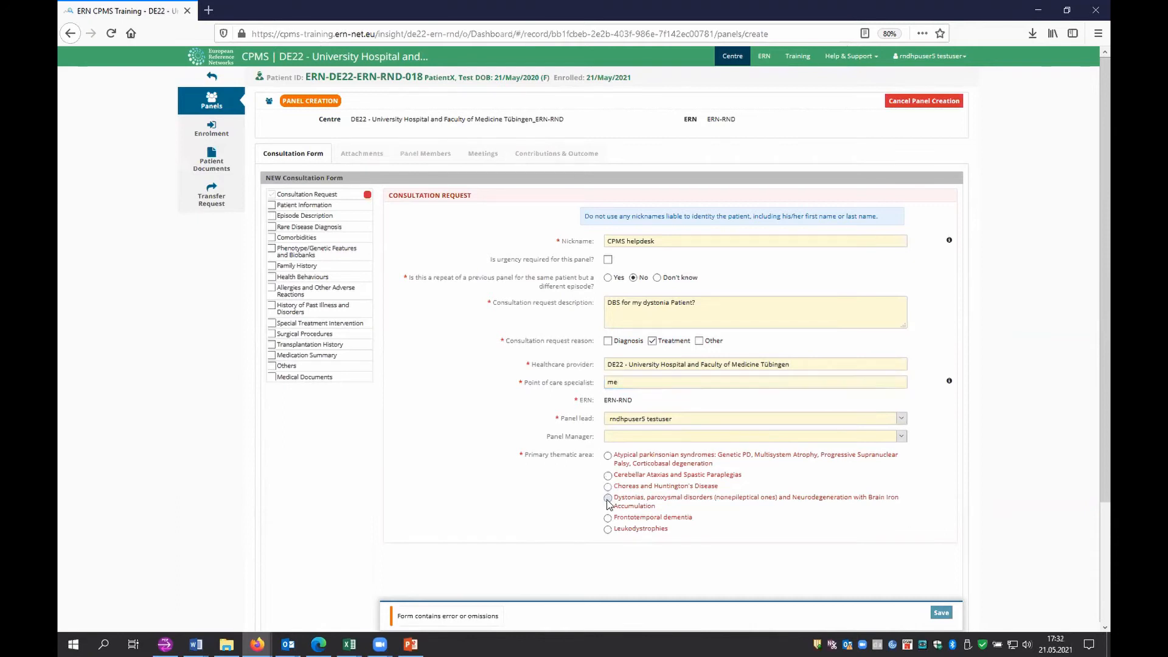
- Save the consultation form and close it
{"action": "scroll", "coordinate": [986, 487], "scroll_direction": "down", "scroll_amount": 3}
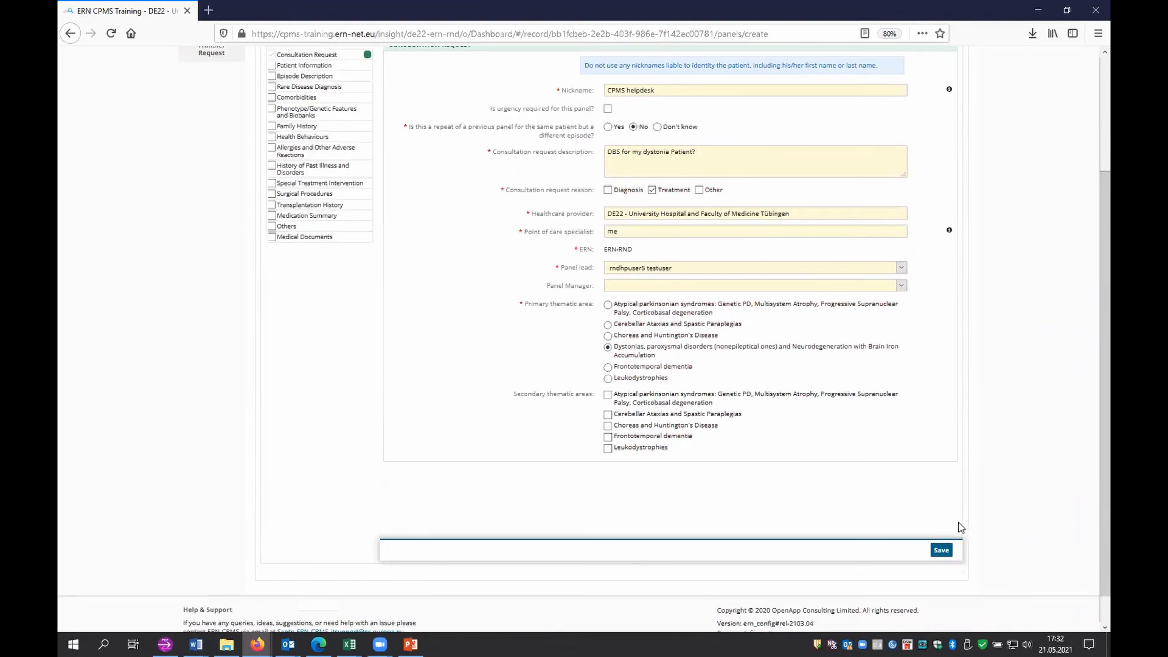
{"action": "left_click", "coordinate": [940, 552]}
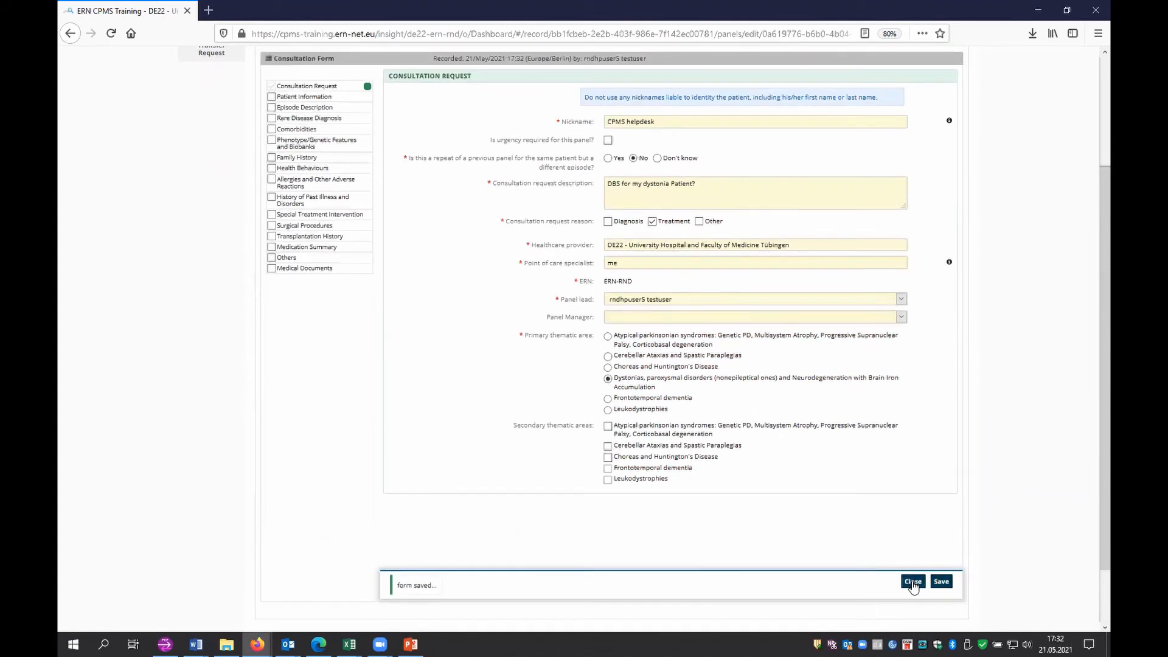
{"action": "left_click", "coordinate": [913, 582]}
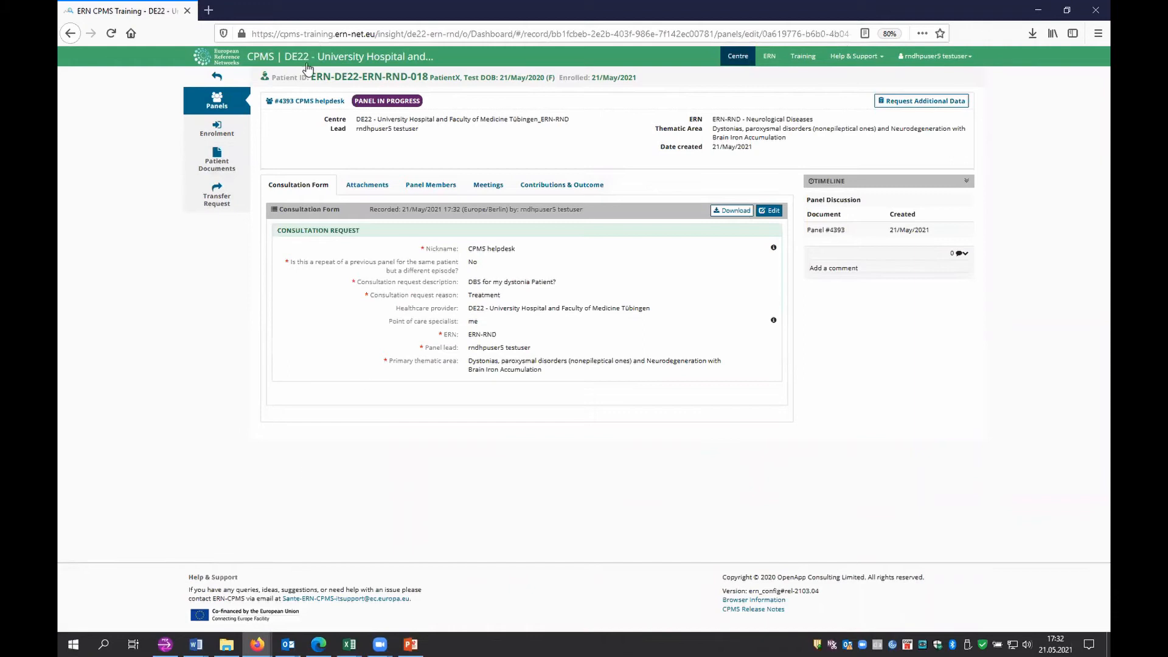
- Review the new panel's status, attachments, panel members, meetings, and contributions and outcome, and return to its consultation form
{"action": "left_click_drag", "start_coordinate": [354, 102], "coordinate": [427, 101]}
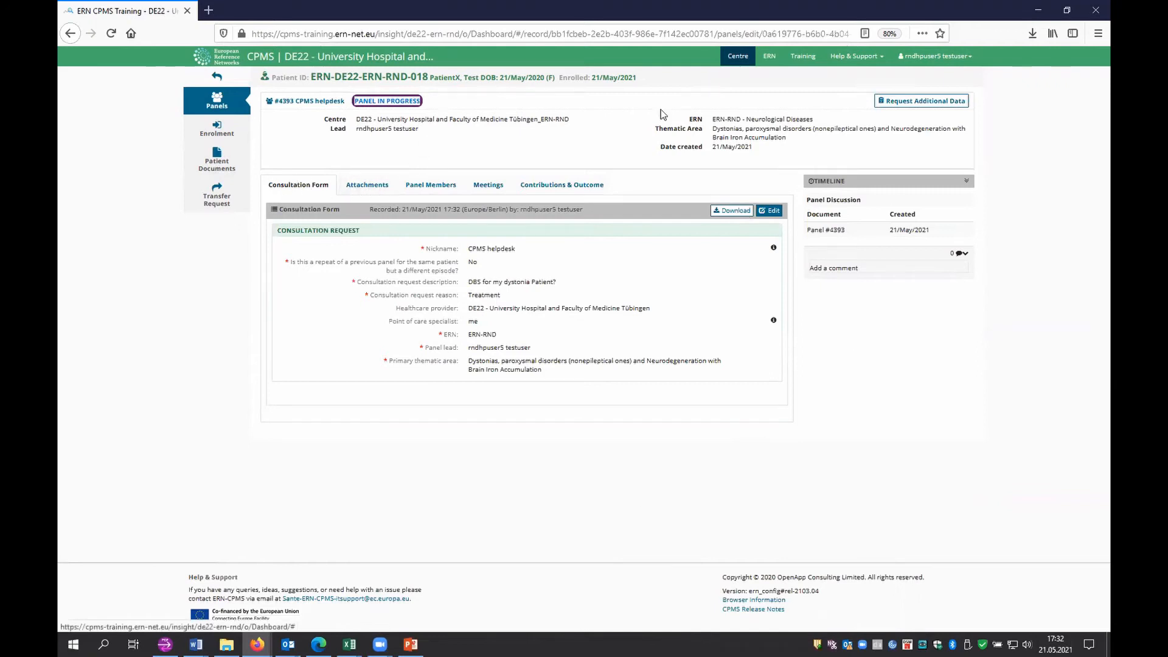
{"action": "left_click", "coordinate": [365, 189]}
{"action": "left_click", "coordinate": [427, 189]}
{"action": "left_click", "coordinate": [489, 187]}
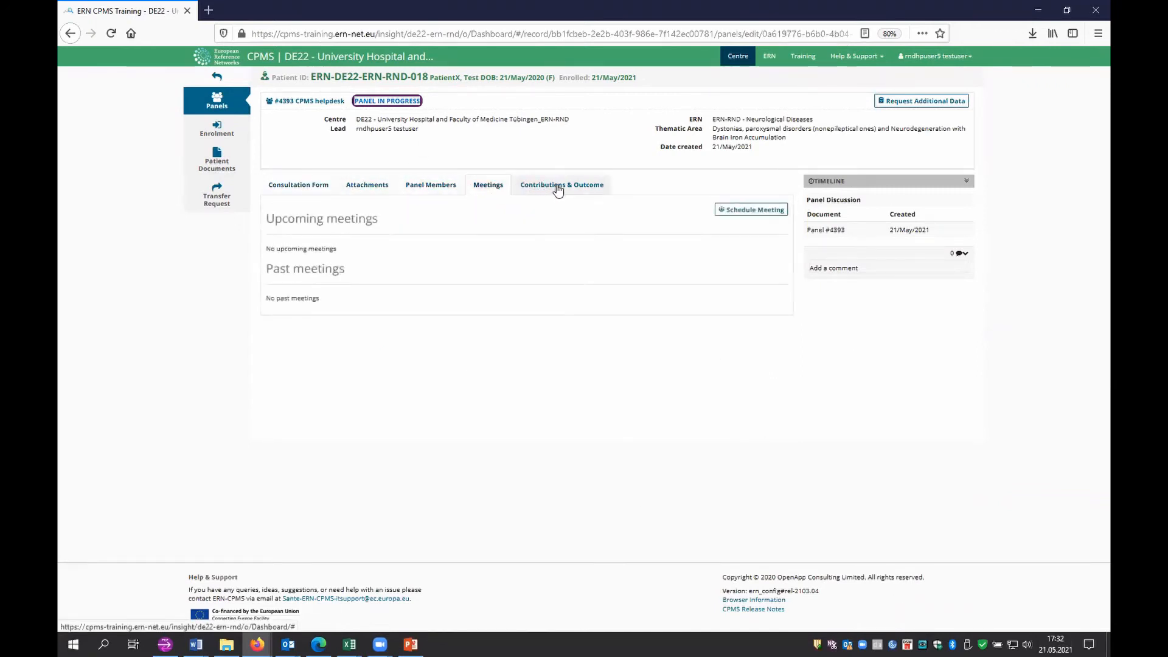
{"action": "left_click", "coordinate": [559, 191]}
{"action": "left_click", "coordinate": [301, 189]}
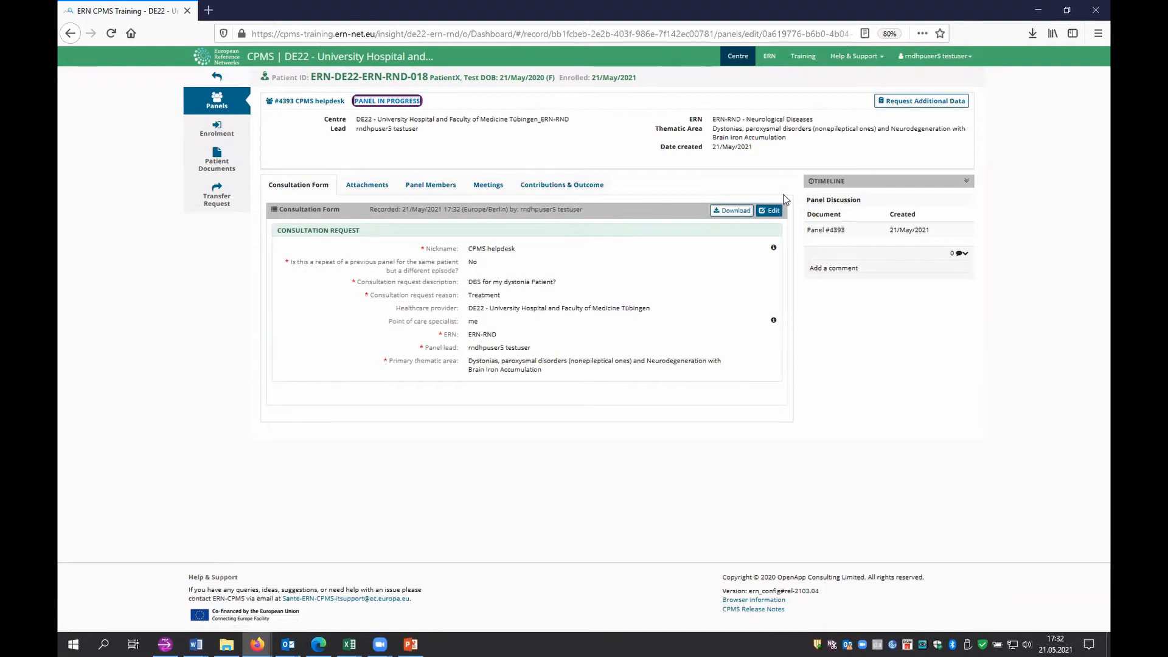
- Post the message "Hi" as a comment on the panel discussion in the timeline
{"action": "left_click_drag", "start_coordinate": [857, 181], "coordinate": [812, 182]}
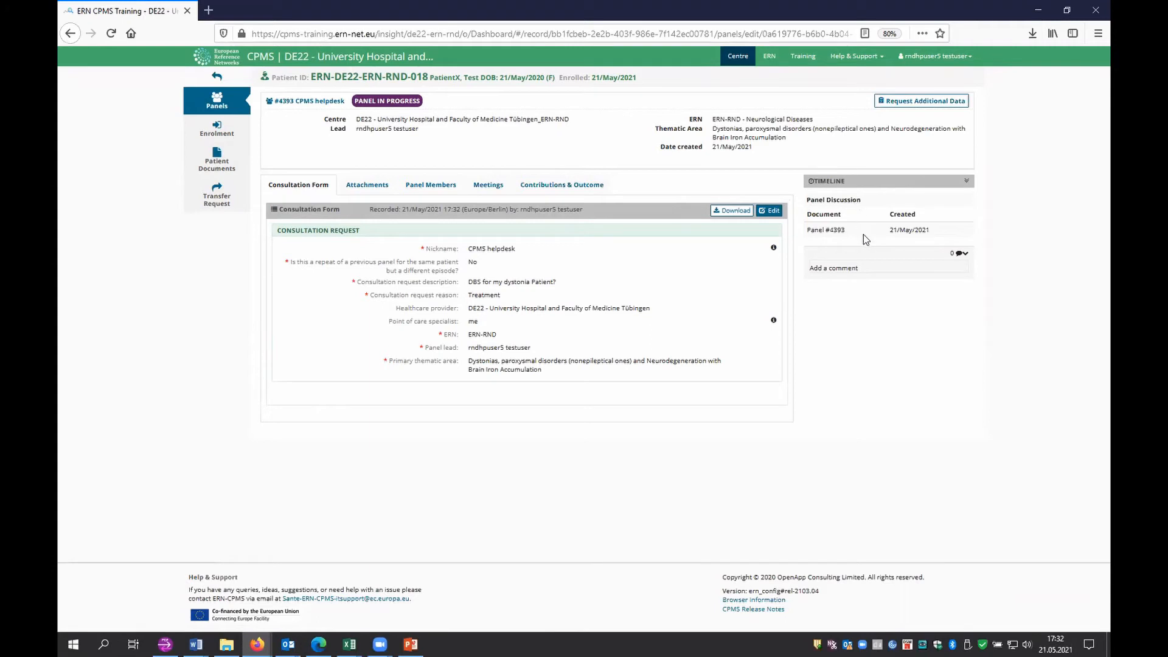
{"action": "left_click", "coordinate": [837, 269]}
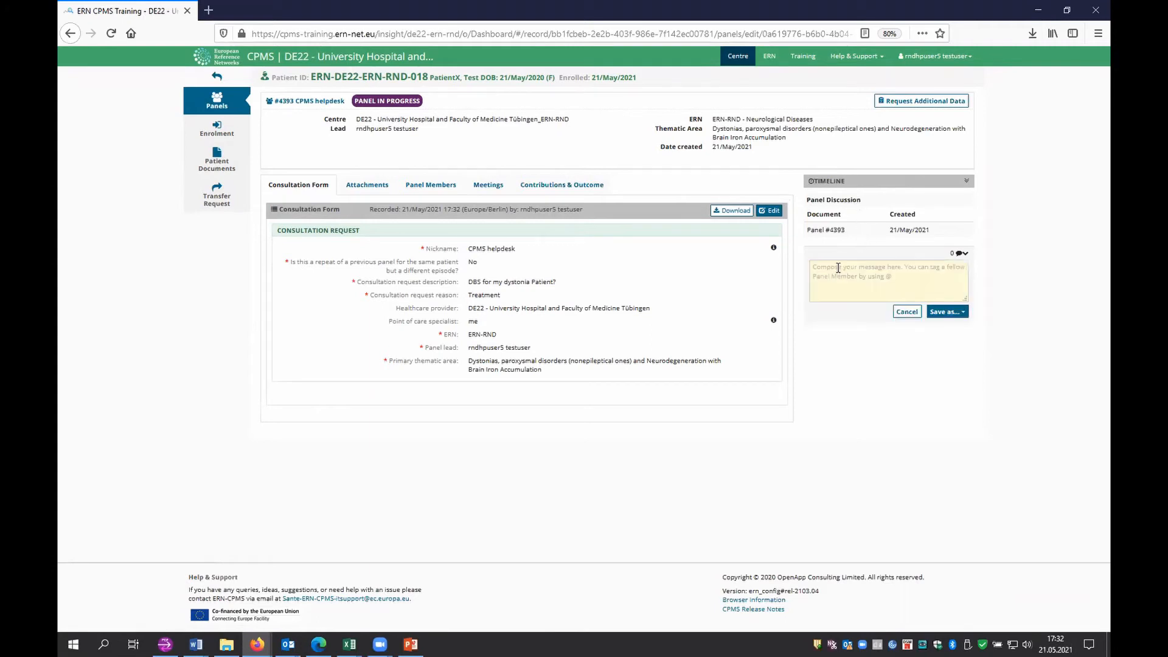
{"action": "type", "text": "Hi"}
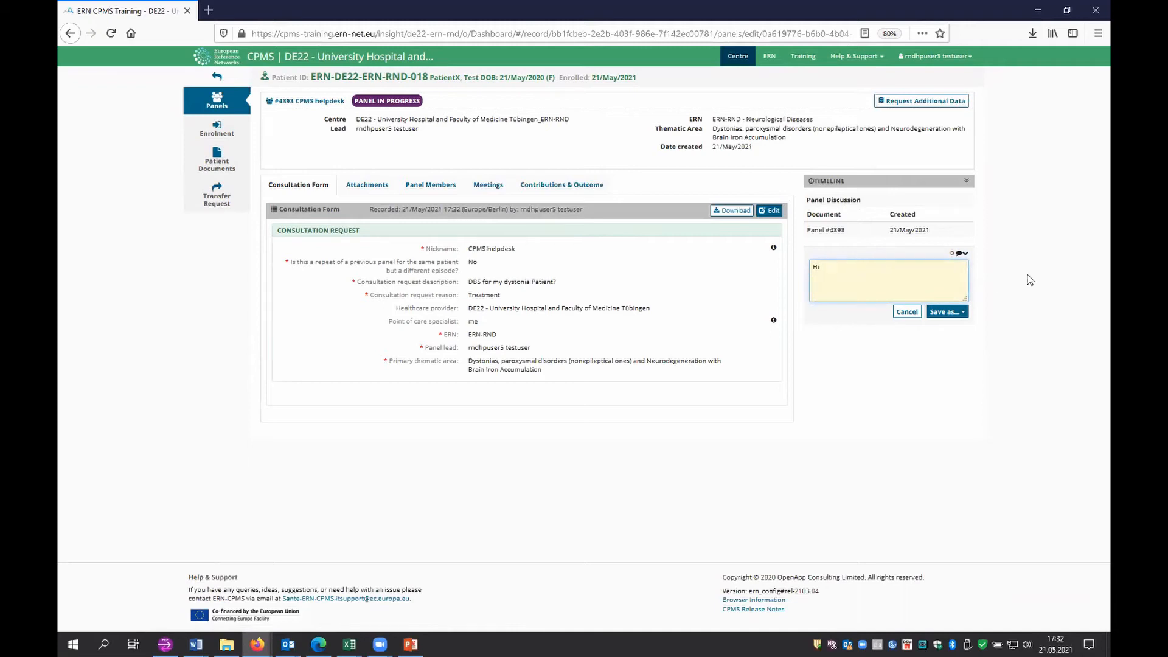
{"action": "left_click", "coordinate": [958, 313]}
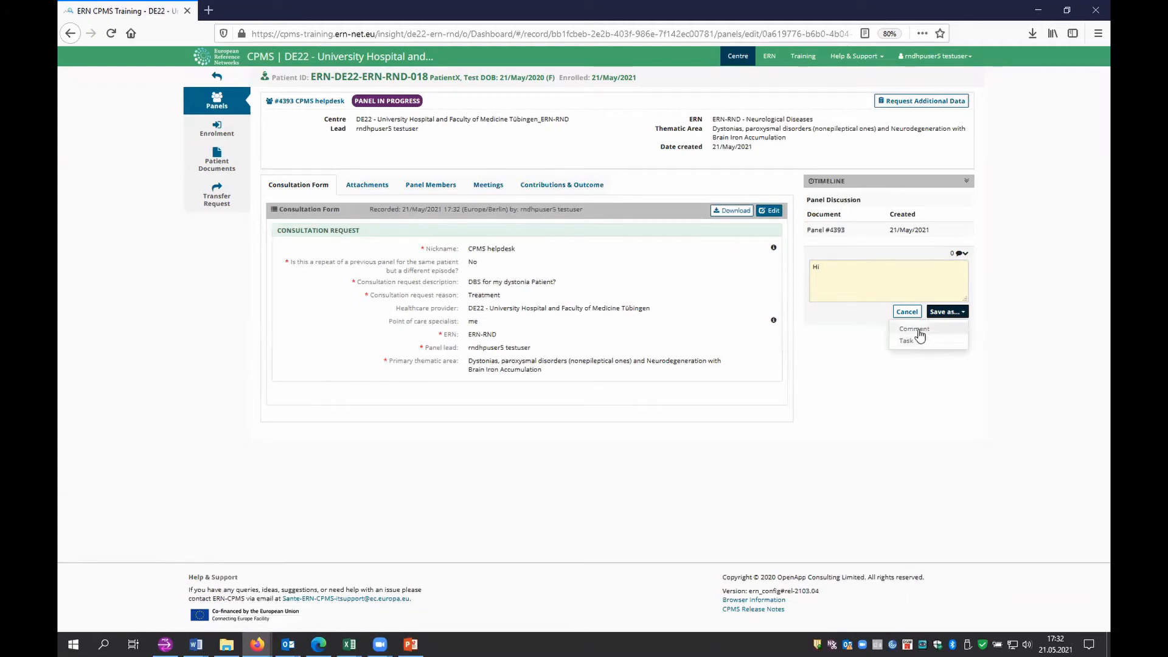
{"action": "left_click", "coordinate": [915, 329]}
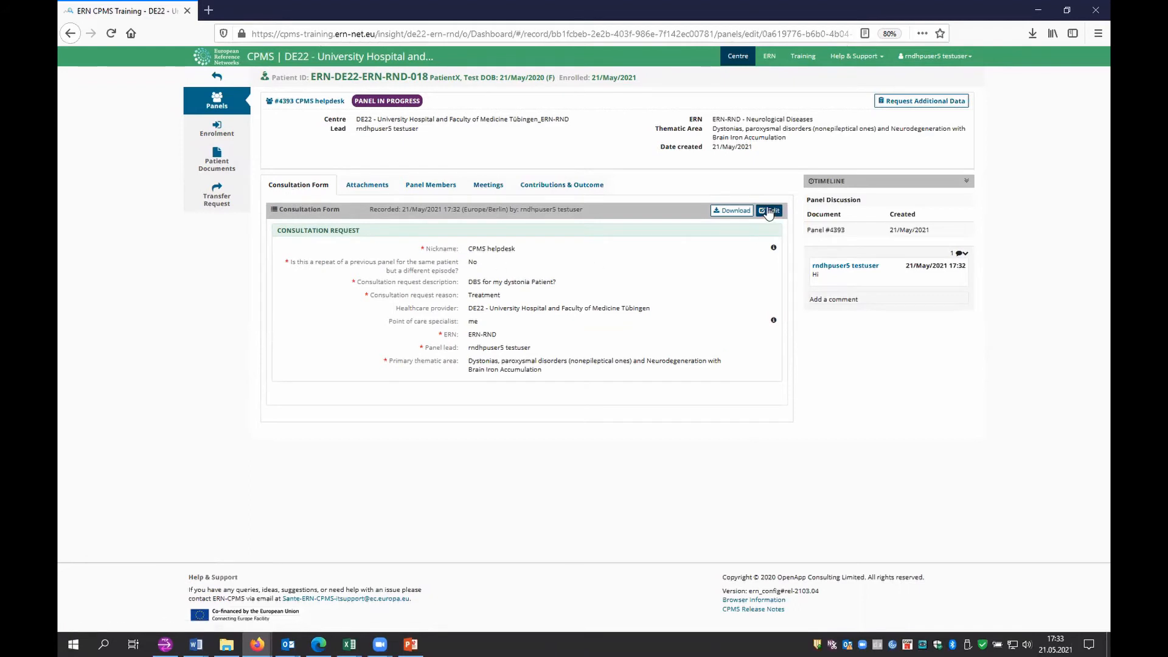
- Edit the consultation form to include the Patient Information section and set the country of residence to Germany
{"action": "left_click", "coordinate": [770, 212]}
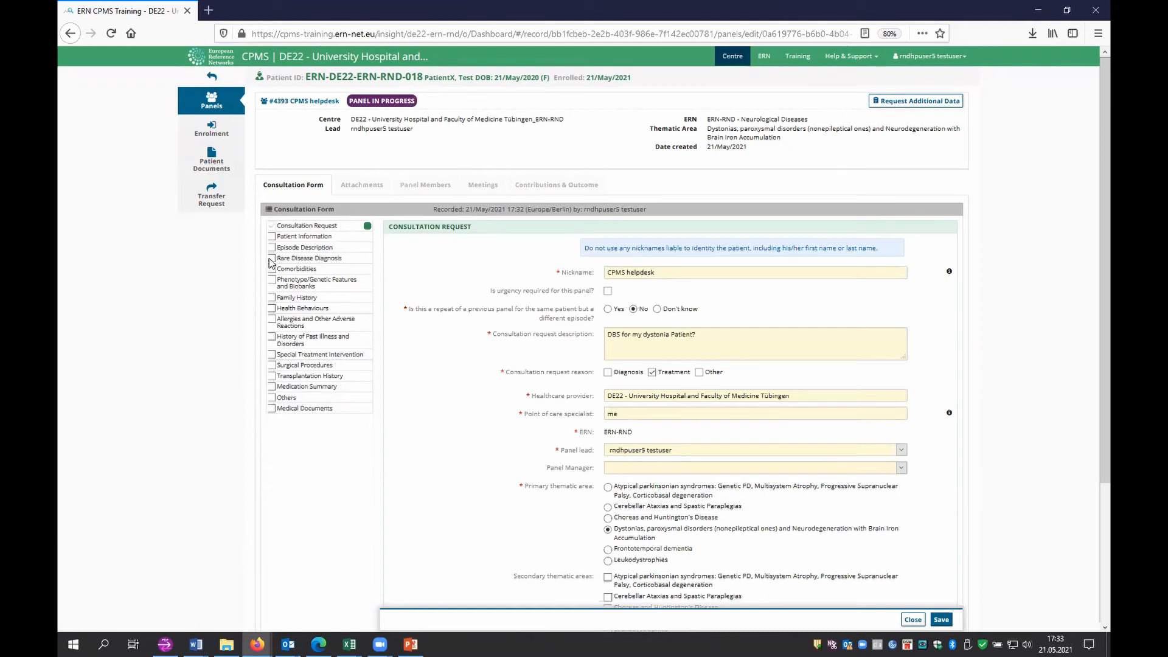
{"action": "left_click", "coordinate": [272, 238]}
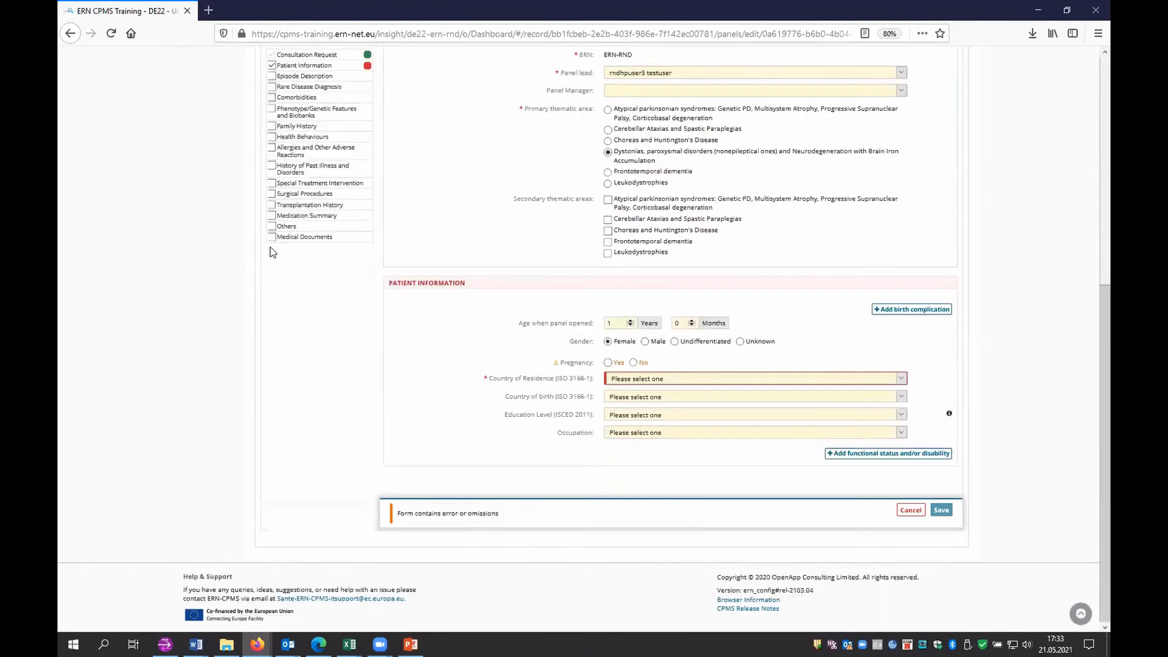
{"action": "left_click", "coordinate": [902, 378]}
{"action": "type", "text": "g"}
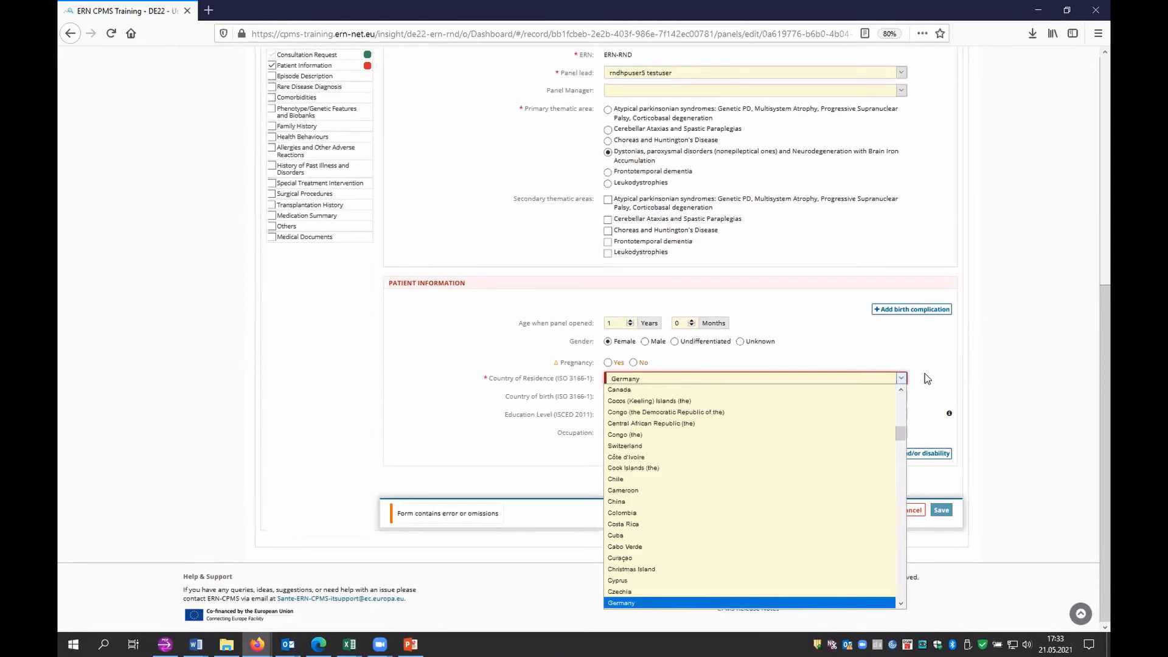
{"action": "left_click", "coordinate": [656, 604]}
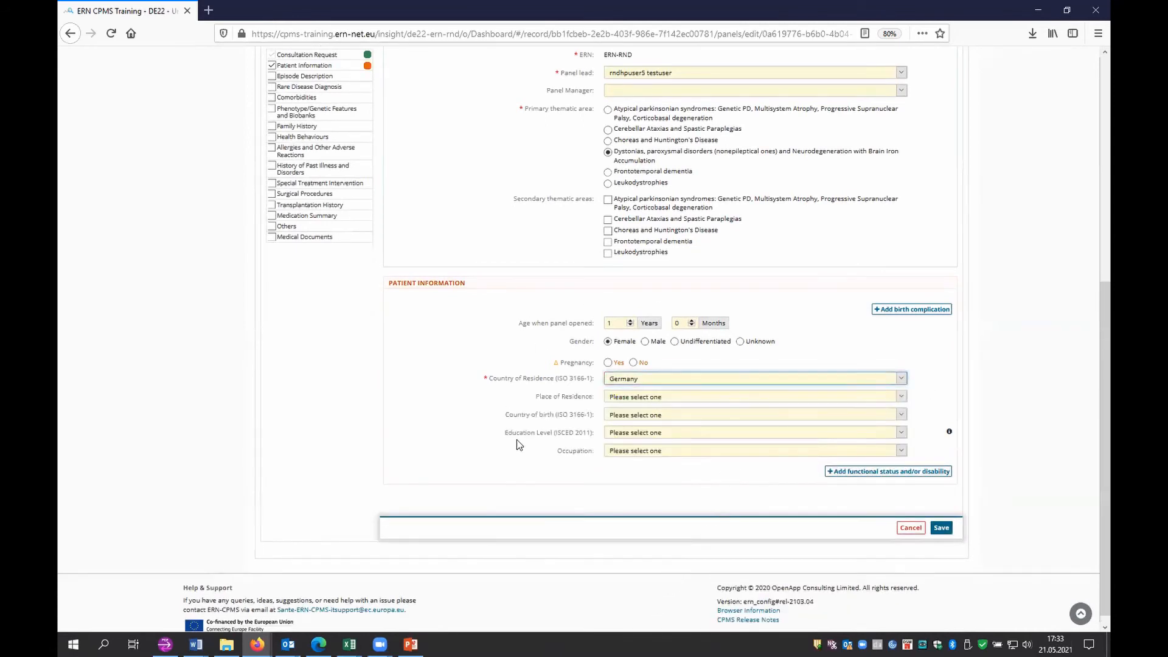
- Add a functional status or disability entry to the patient information using the Text option
{"action": "left_click", "coordinate": [888, 472]}
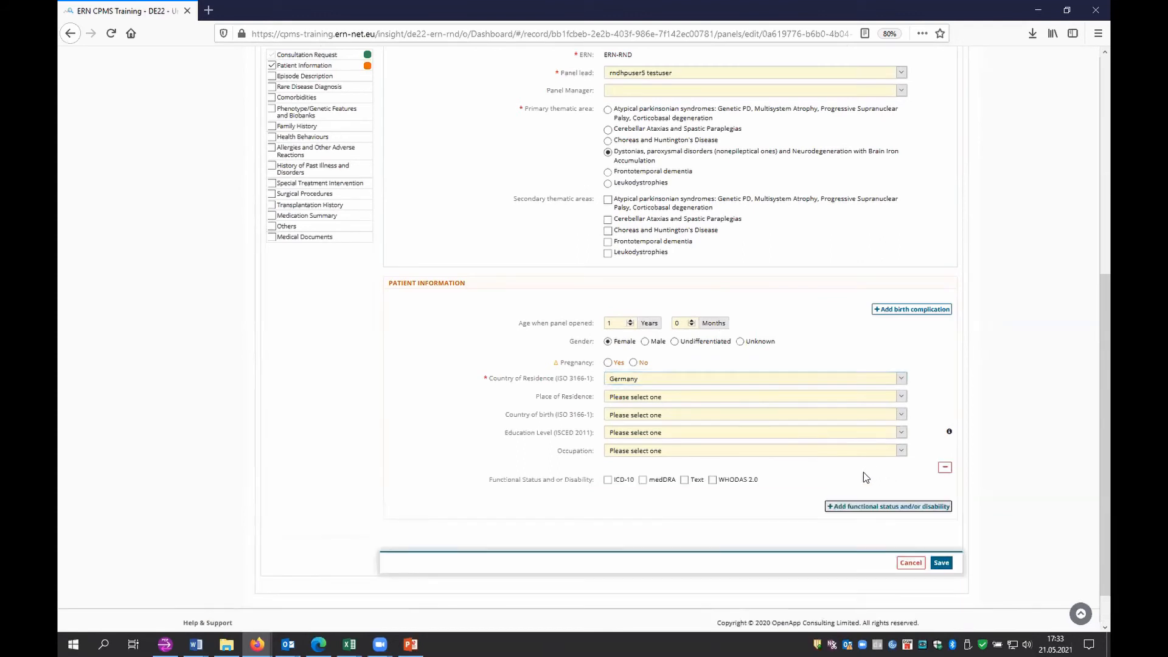
{"action": "left_click", "coordinate": [685, 480]}
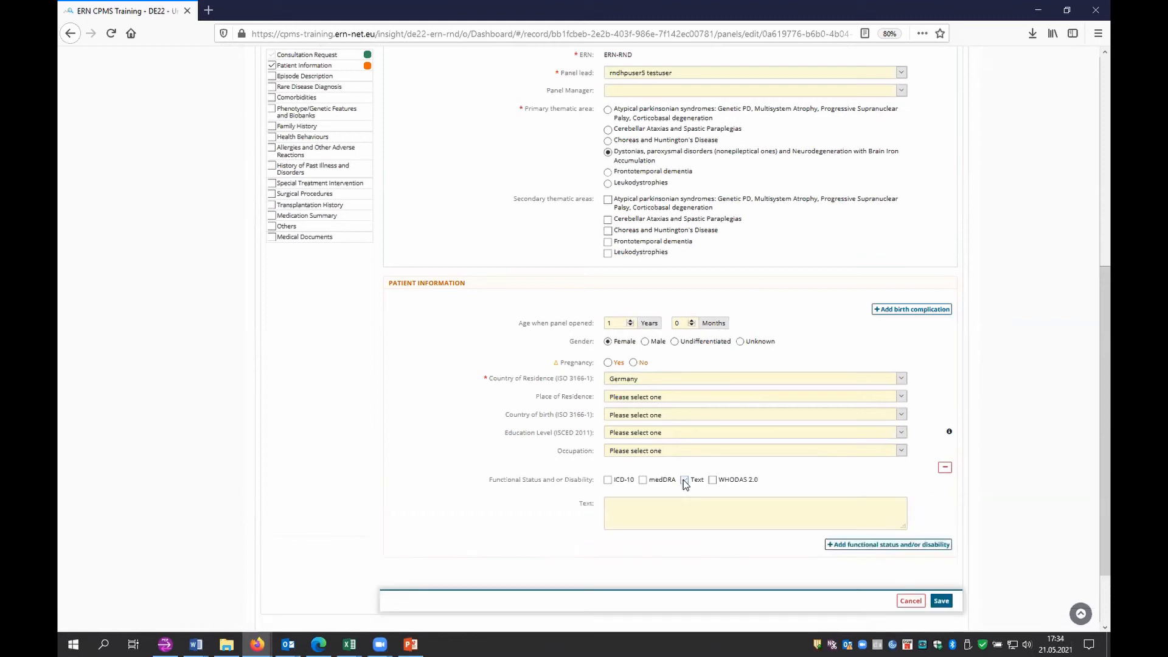
{"action": "left_click", "coordinate": [636, 507]}
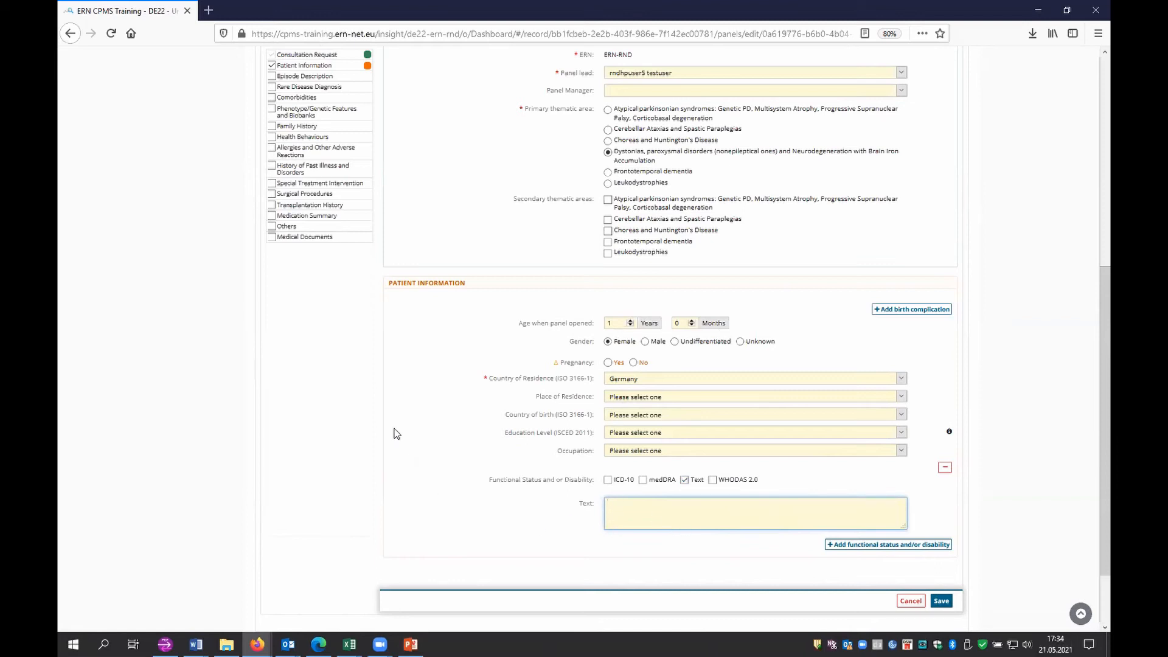
- Include the History of Past Illness and Disorders section in the form and add a blank past illness entry
{"action": "scroll", "coordinate": [418, 420], "scroll_direction": "up", "scroll_amount": 5}
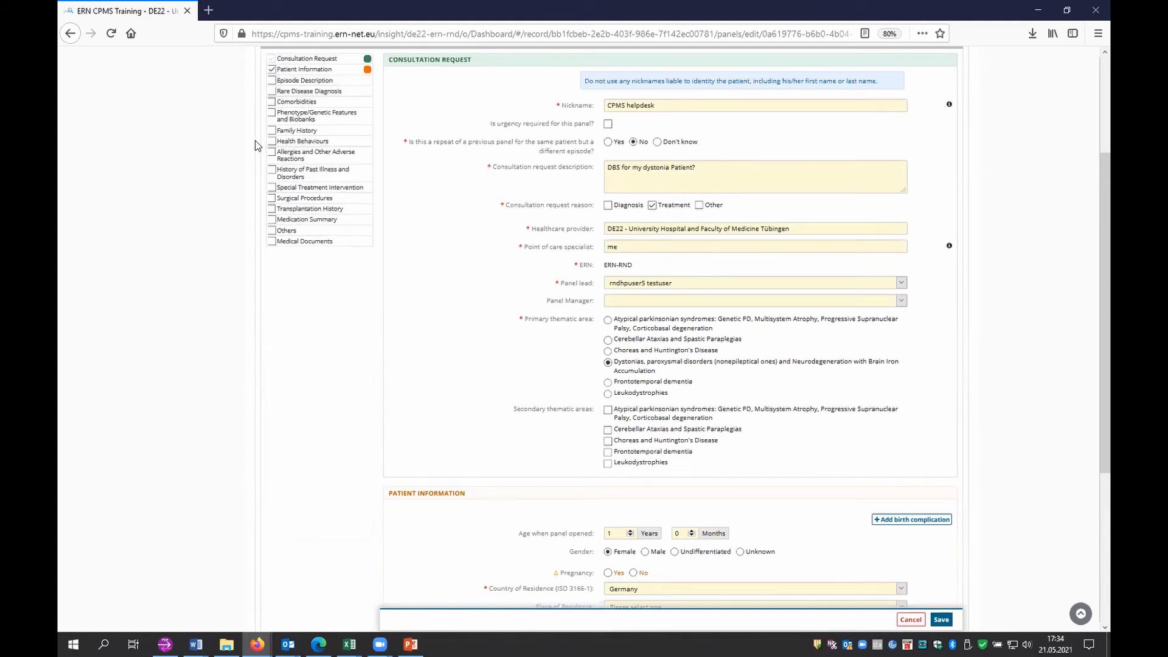
{"action": "left_click", "coordinate": [271, 170]}
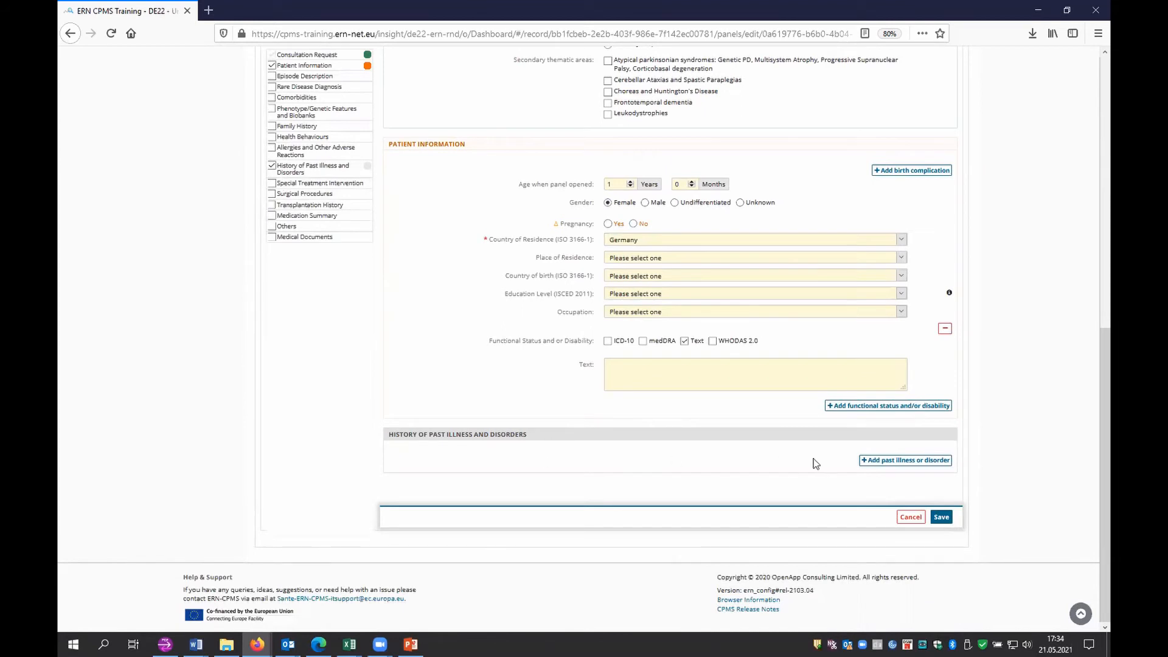
{"action": "left_click", "coordinate": [903, 461]}
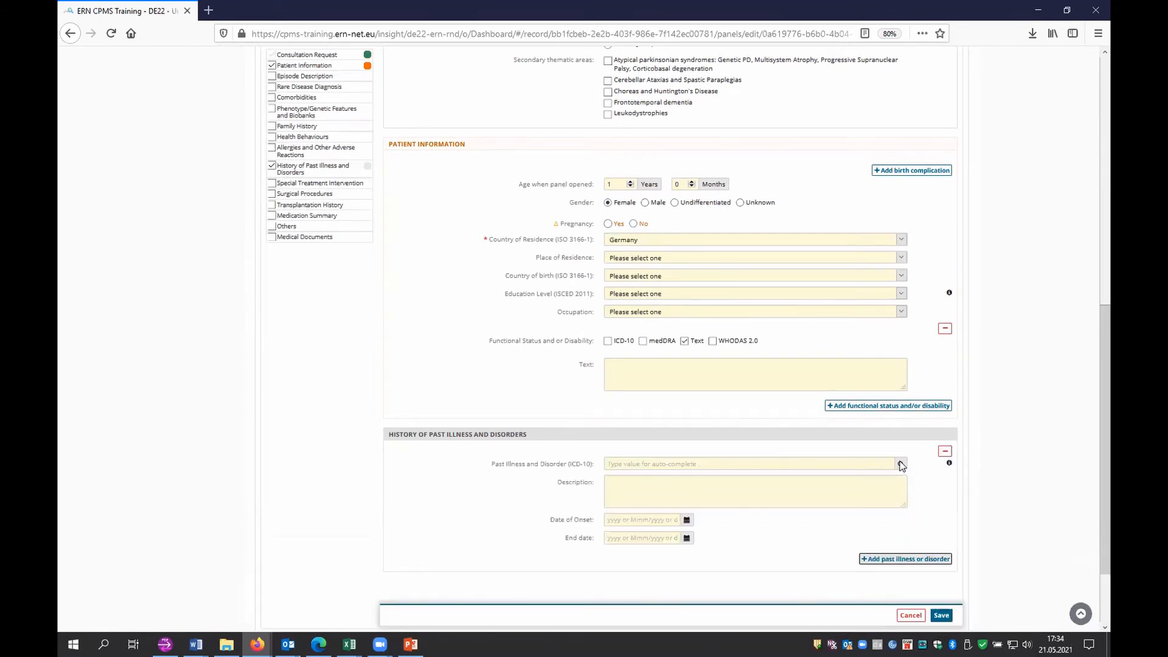
{"action": "scroll", "coordinate": [705, 425], "scroll_direction": "down", "scroll_amount": 3}
{"action": "left_click", "coordinate": [734, 402]}
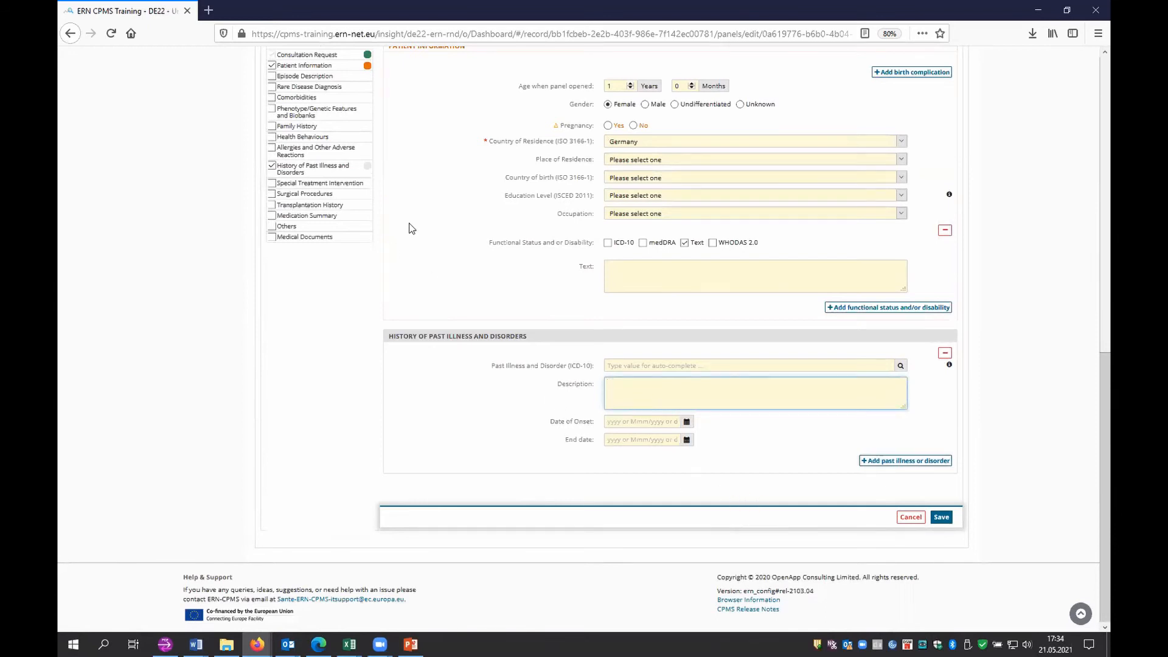
- Include the Medication Summary section, answer Yes to receiving medication for the rare disease, and add an orphan drug entry
{"action": "left_click", "coordinate": [272, 216]}
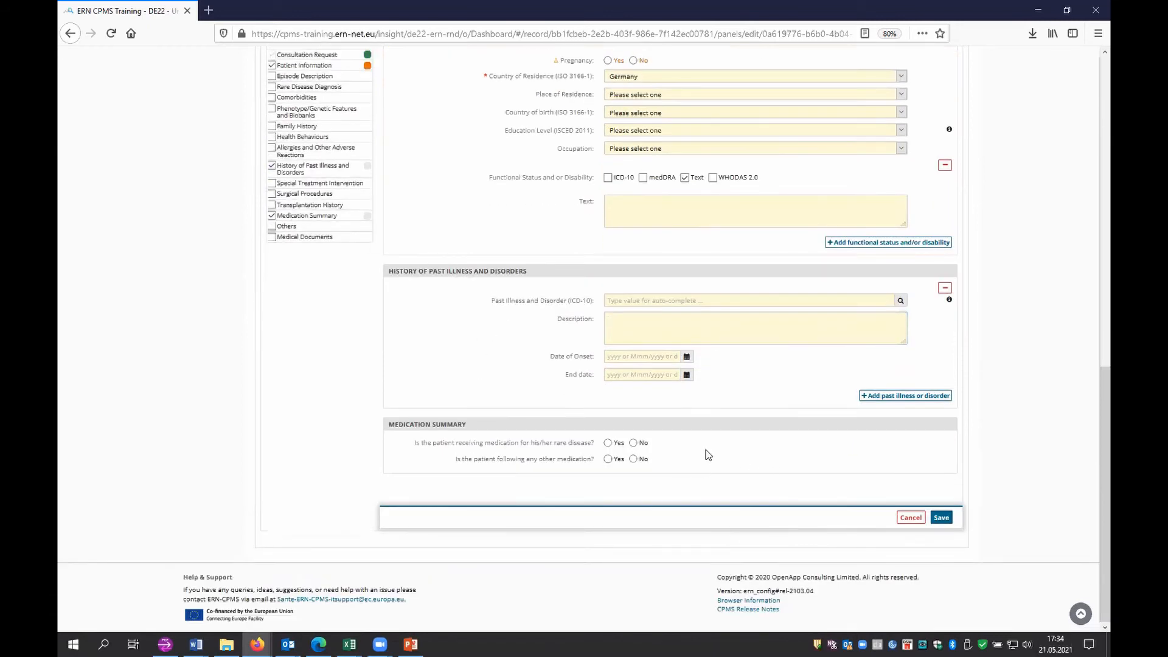
{"action": "left_click", "coordinate": [608, 443]}
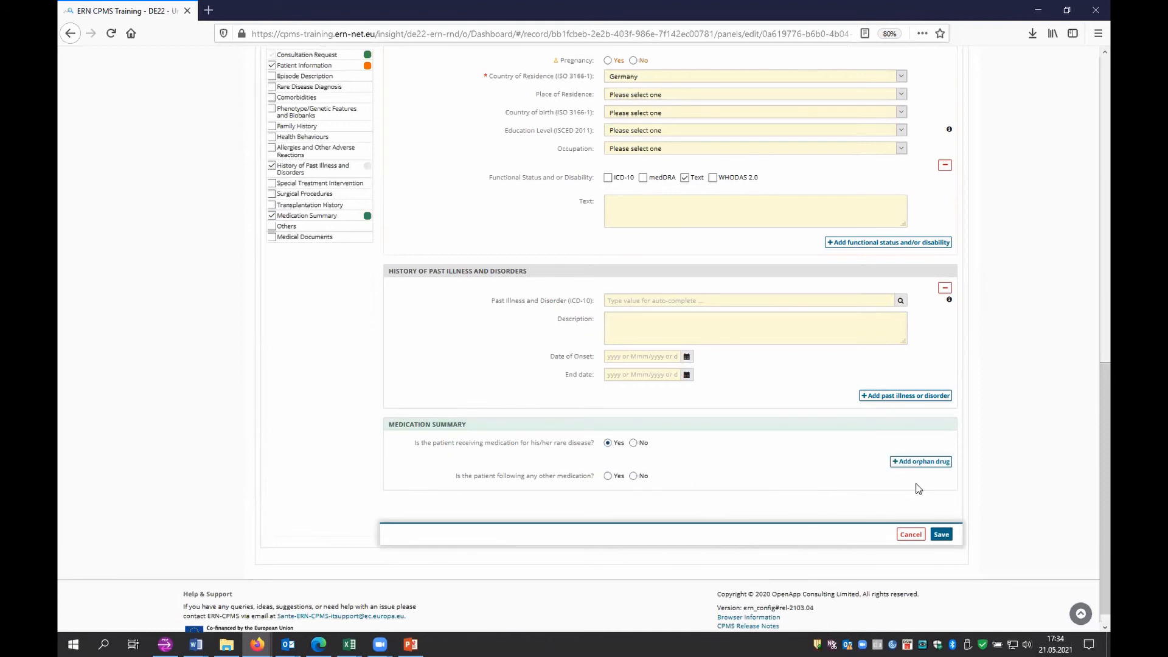
{"action": "left_click", "coordinate": [940, 466]}
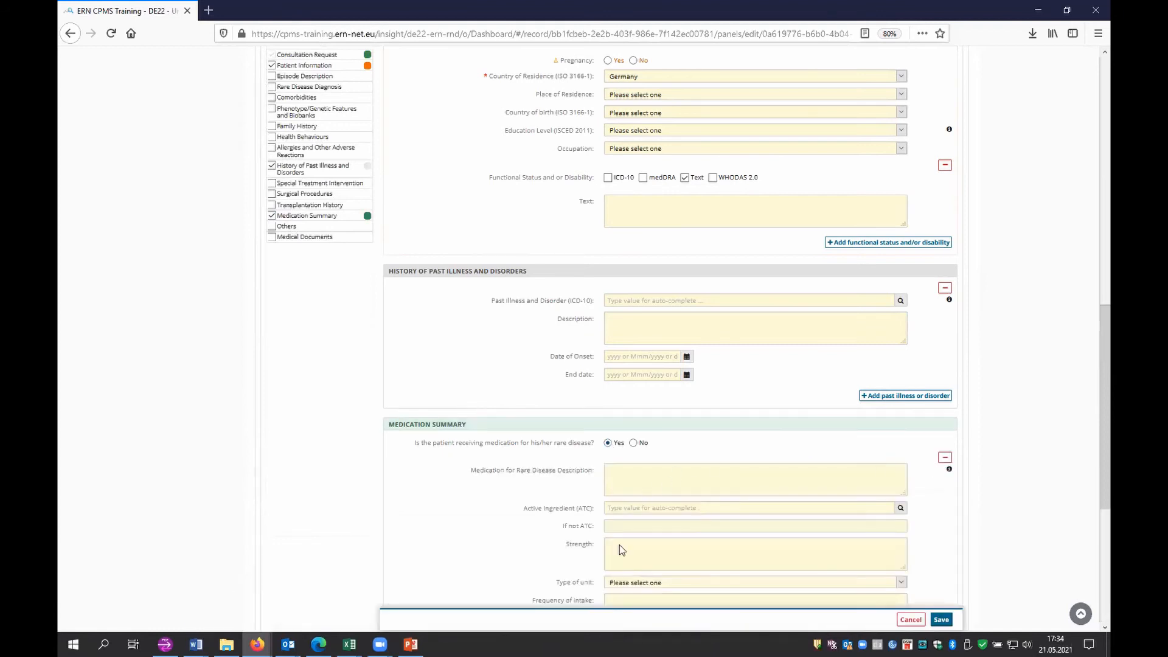
{"action": "scroll", "coordinate": [693, 476], "scroll_direction": "down", "scroll_amount": 3}
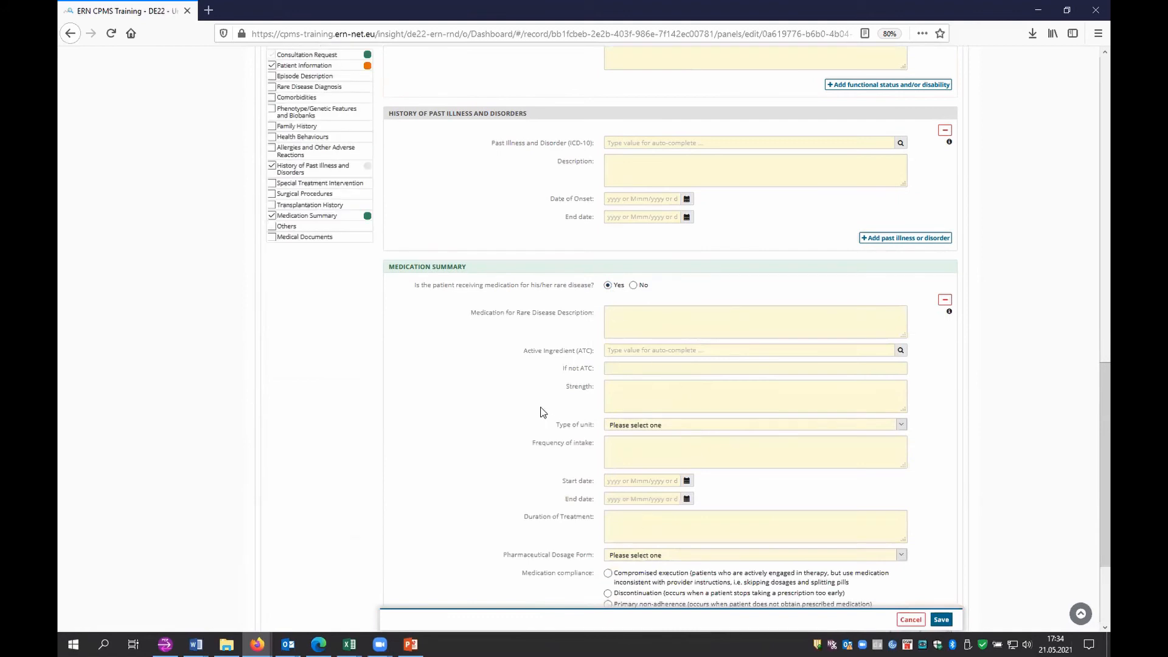
{"action": "scroll", "coordinate": [627, 404], "scroll_direction": "down", "scroll_amount": 2}
{"action": "scroll", "coordinate": [621, 403], "scroll_direction": "up", "scroll_amount": 2}
- Include the Others section with its comment field, and cancel the consultation form edits without saving
{"action": "left_click", "coordinate": [272, 227]}
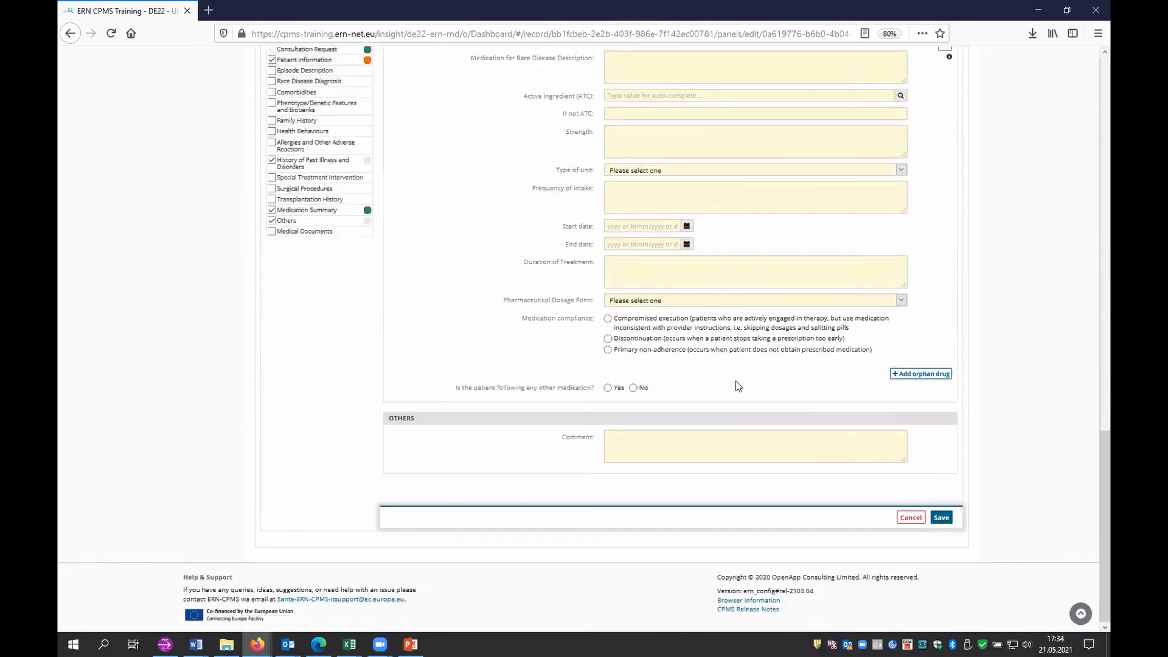
{"action": "left_click", "coordinate": [628, 446]}
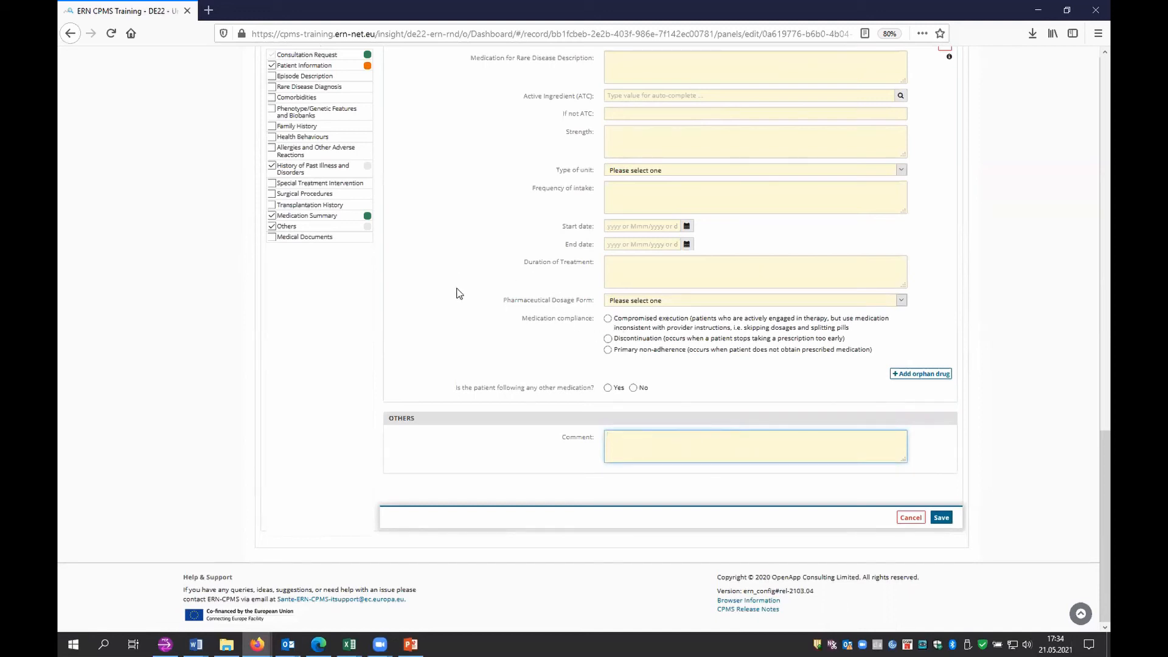
{"action": "left_click", "coordinate": [916, 521]}
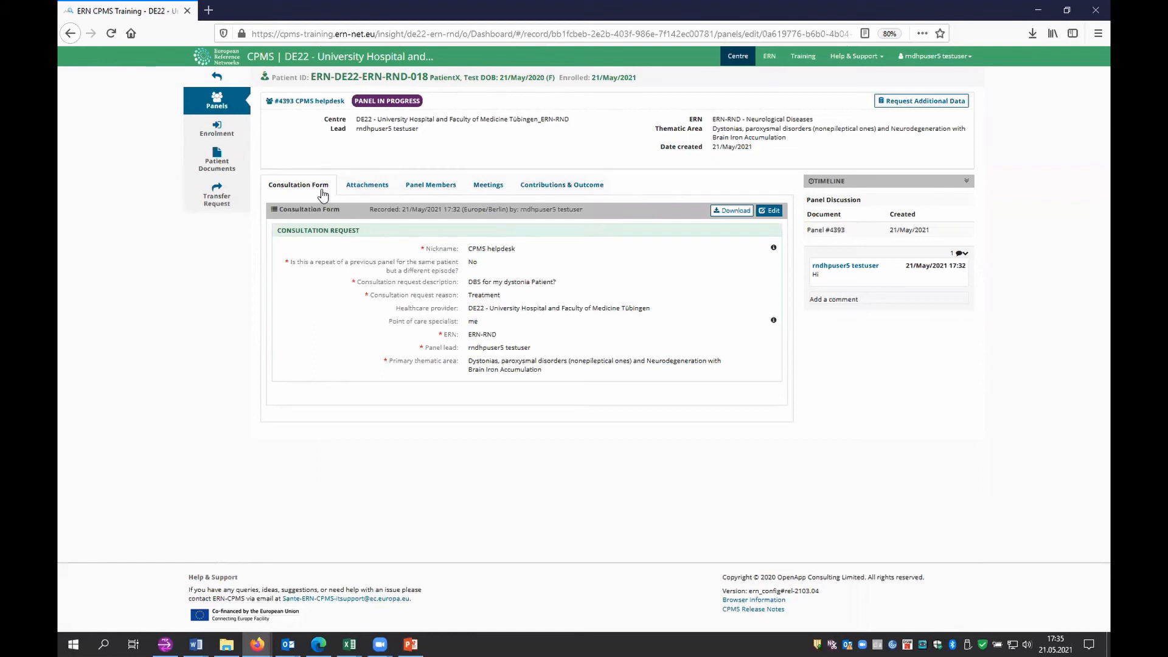
- Broaden the available panel members to the entire ERN and invite the neurologist from Vilnius University Hospital Santaros klinikos
{"action": "left_click", "coordinate": [373, 188]}
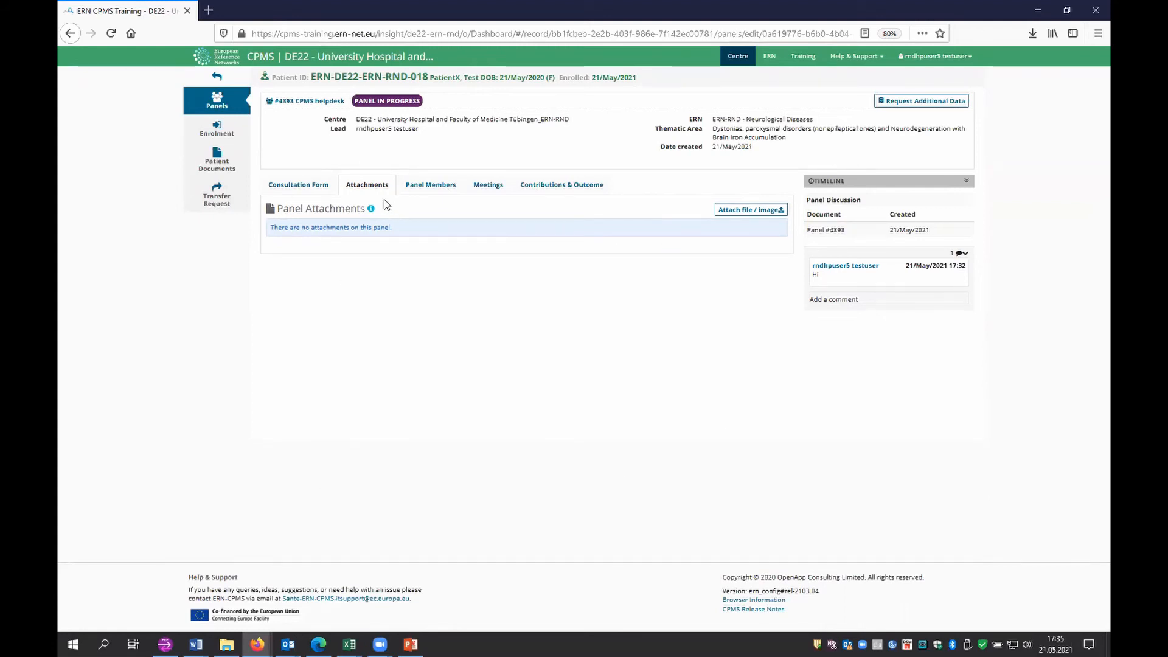
{"action": "left_click", "coordinate": [434, 186]}
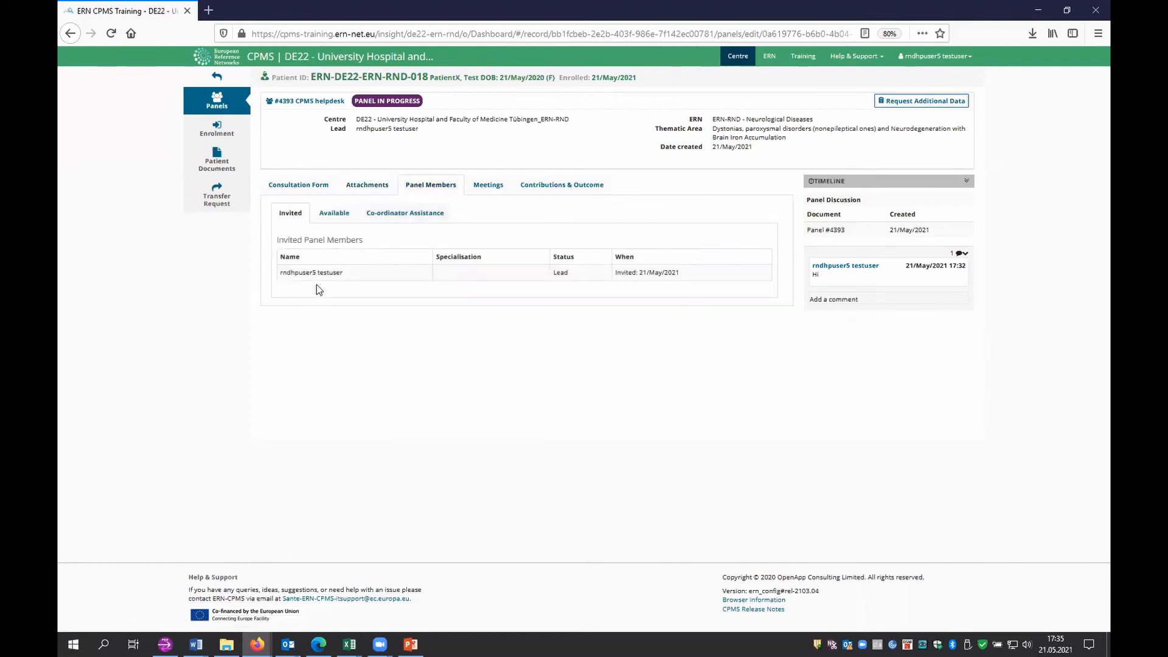
{"action": "left_click", "coordinate": [335, 214]}
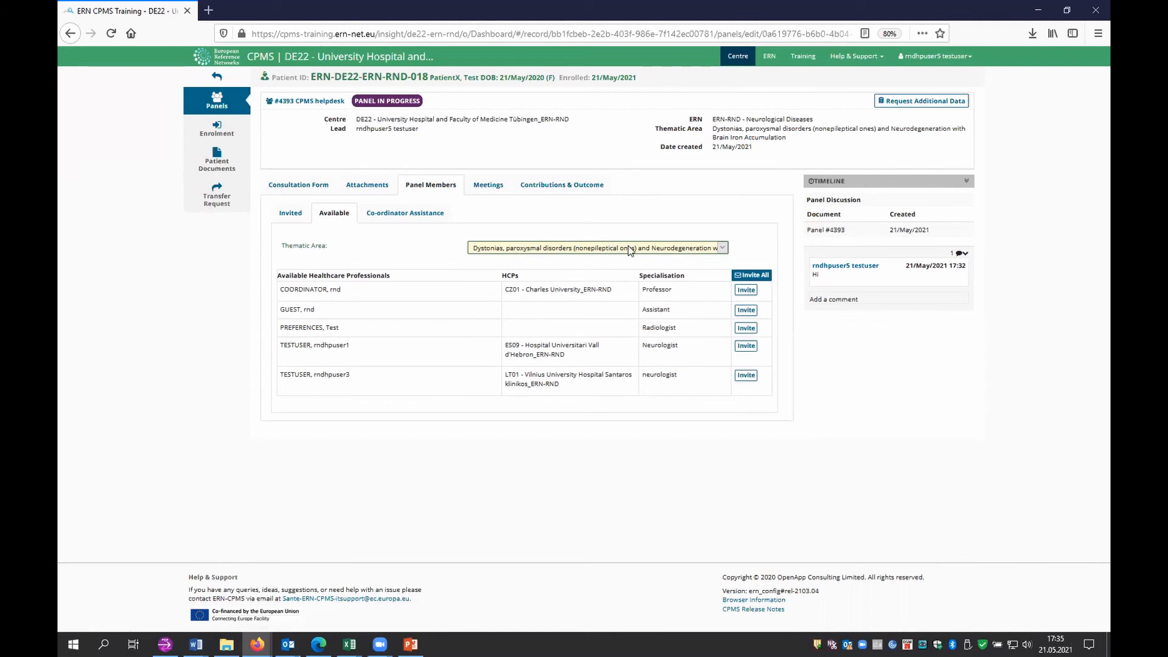
{"action": "left_click", "coordinate": [724, 249]}
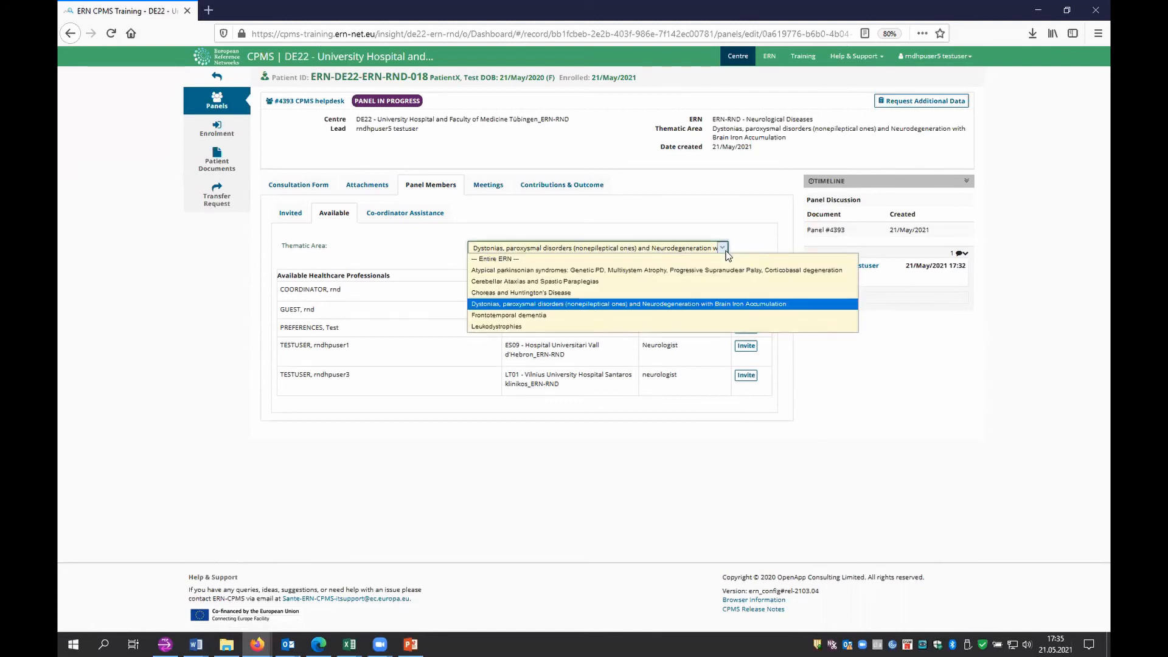
{"action": "left_click", "coordinate": [553, 259]}
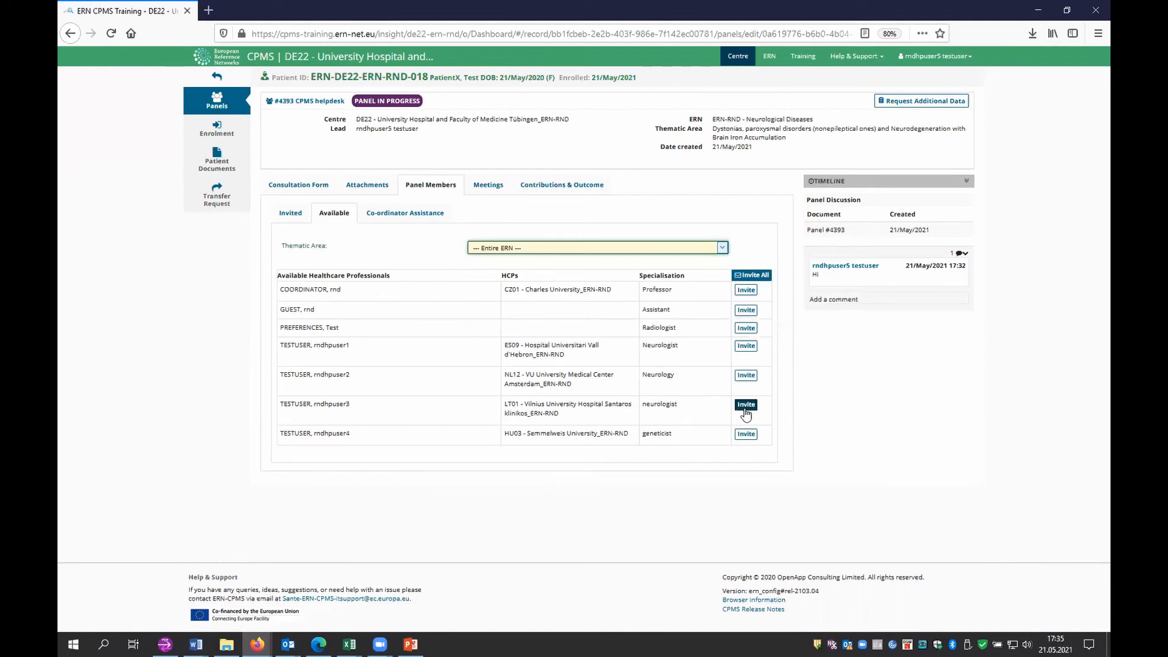
{"action": "left_click", "coordinate": [744, 408]}
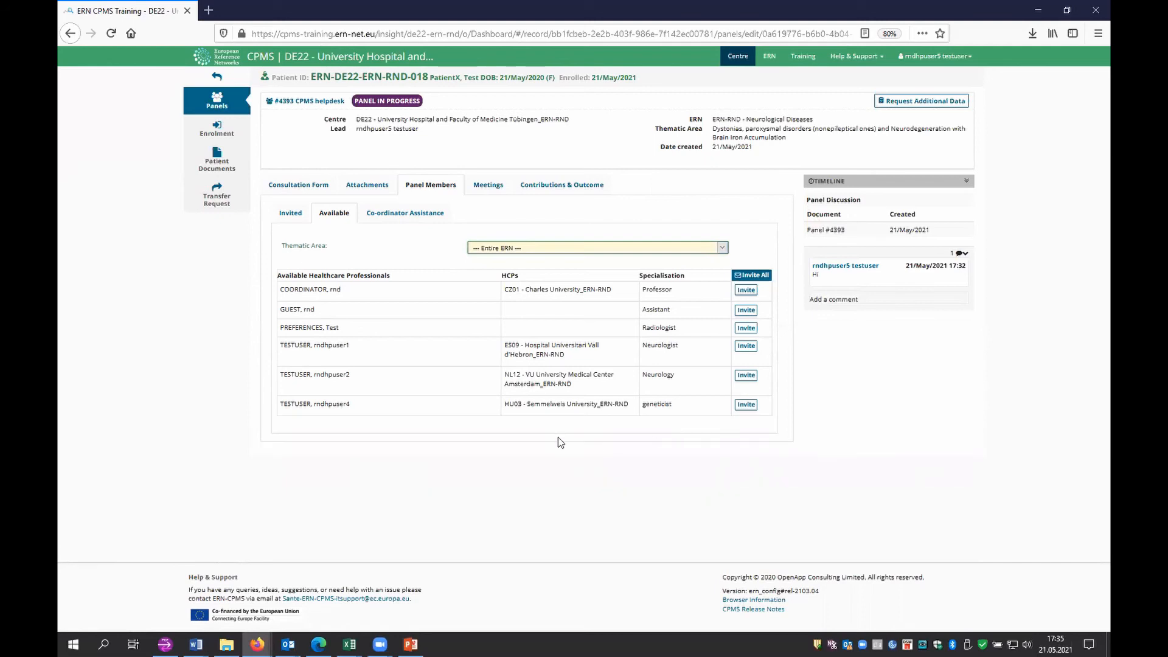
- Set the invited neurologist's status to accepted among the invited panel members
{"action": "left_click", "coordinate": [294, 217]}
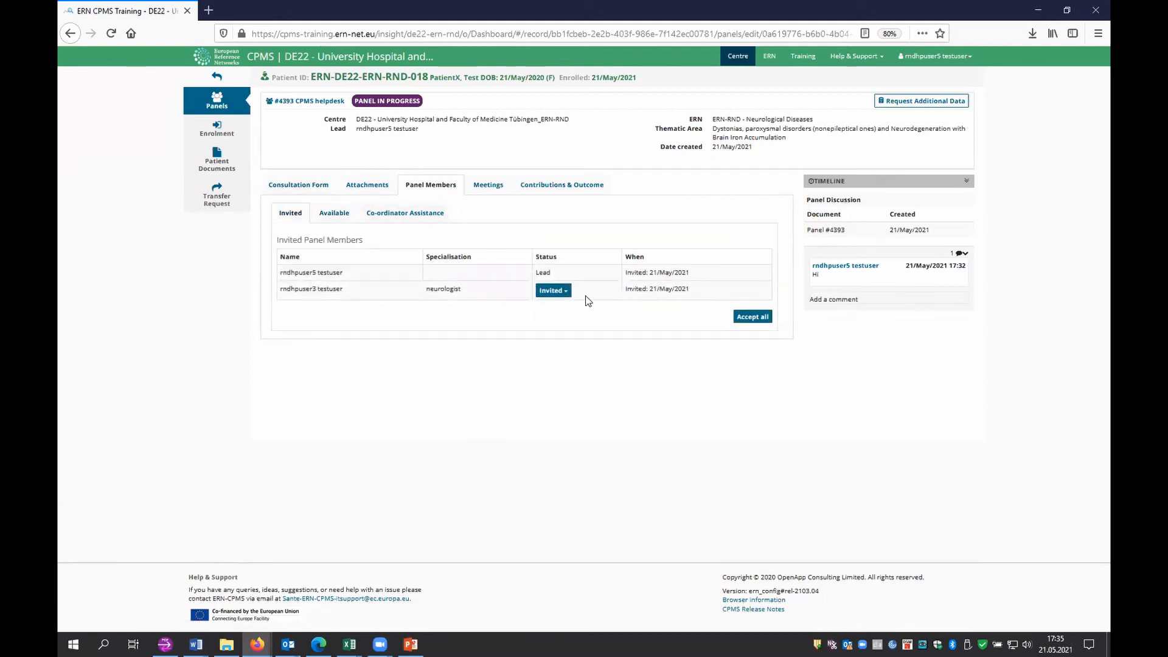
{"action": "left_click", "coordinate": [564, 292]}
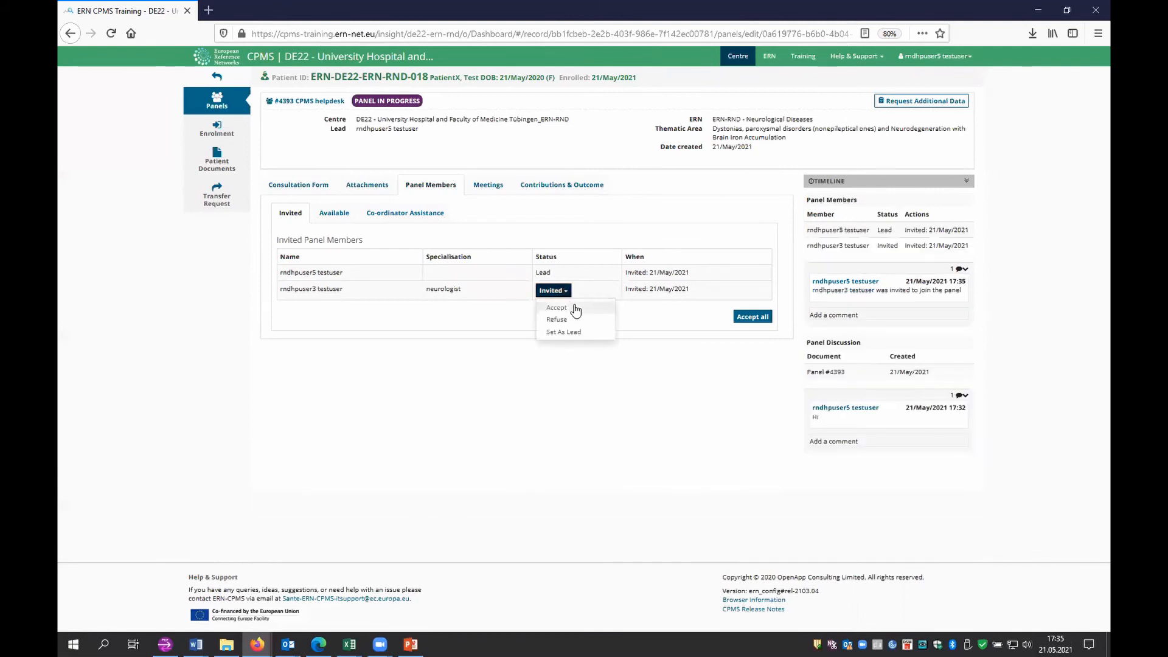
{"action": "left_click", "coordinate": [572, 305]}
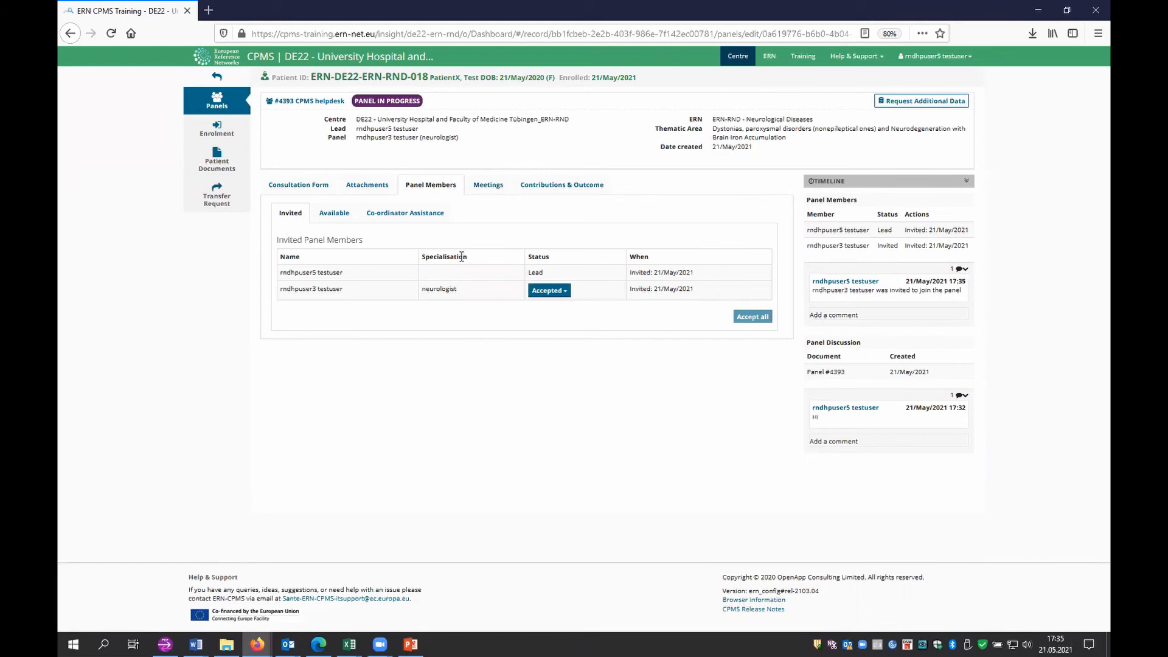
- Review the panel's co-ordinator assistance, its meetings overview, and the lead's contribution entry area with the outcome section
{"action": "left_click", "coordinate": [404, 217]}
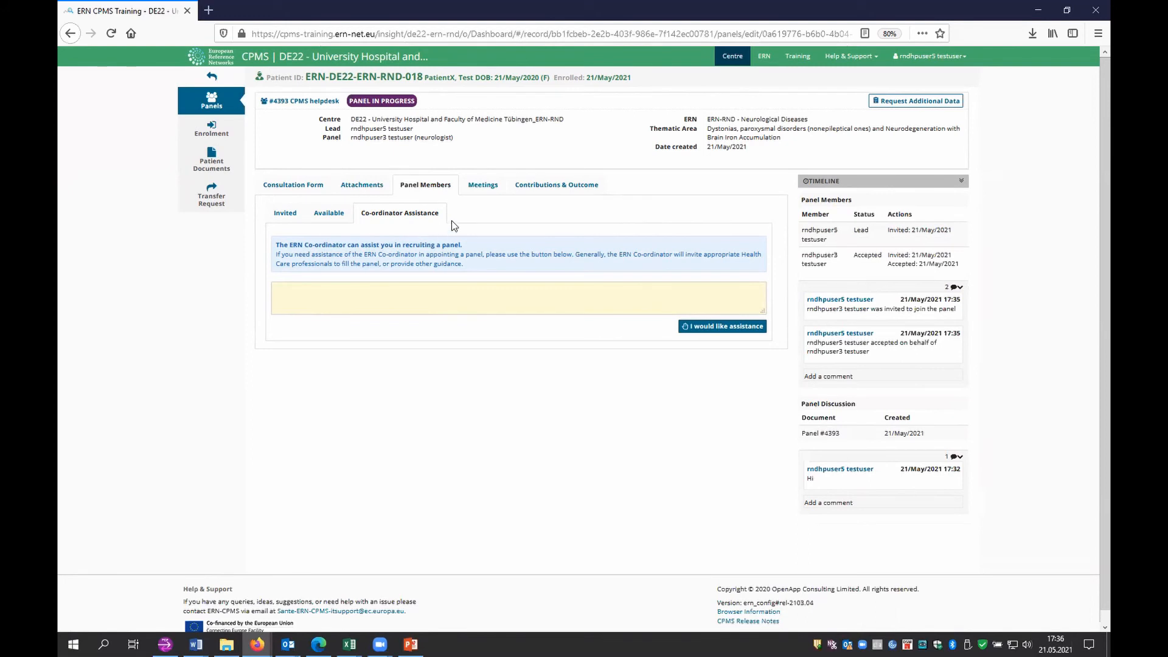
{"action": "left_click", "coordinate": [485, 190]}
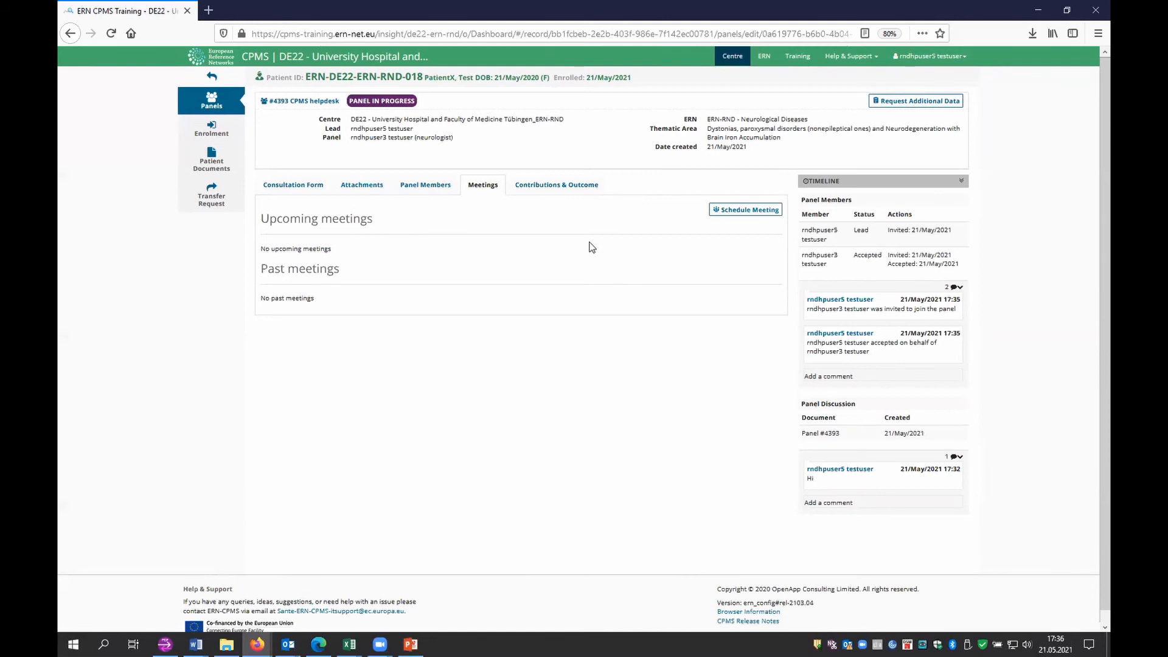
{"action": "left_click", "coordinate": [568, 190]}
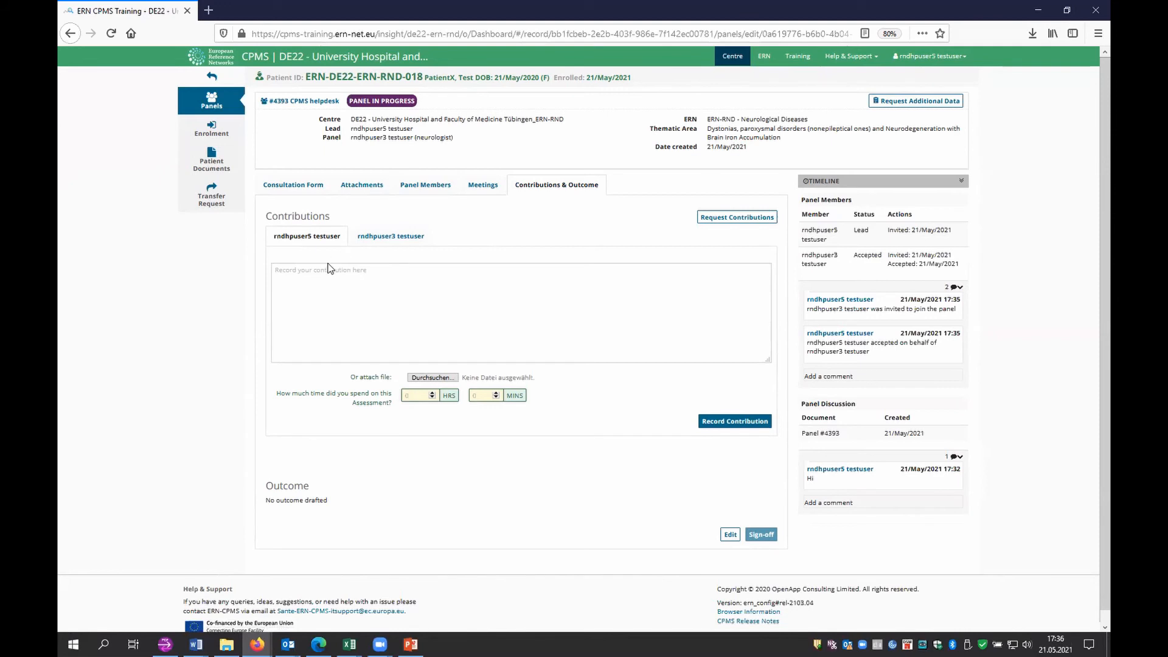
{"action": "left_click", "coordinate": [365, 307]}
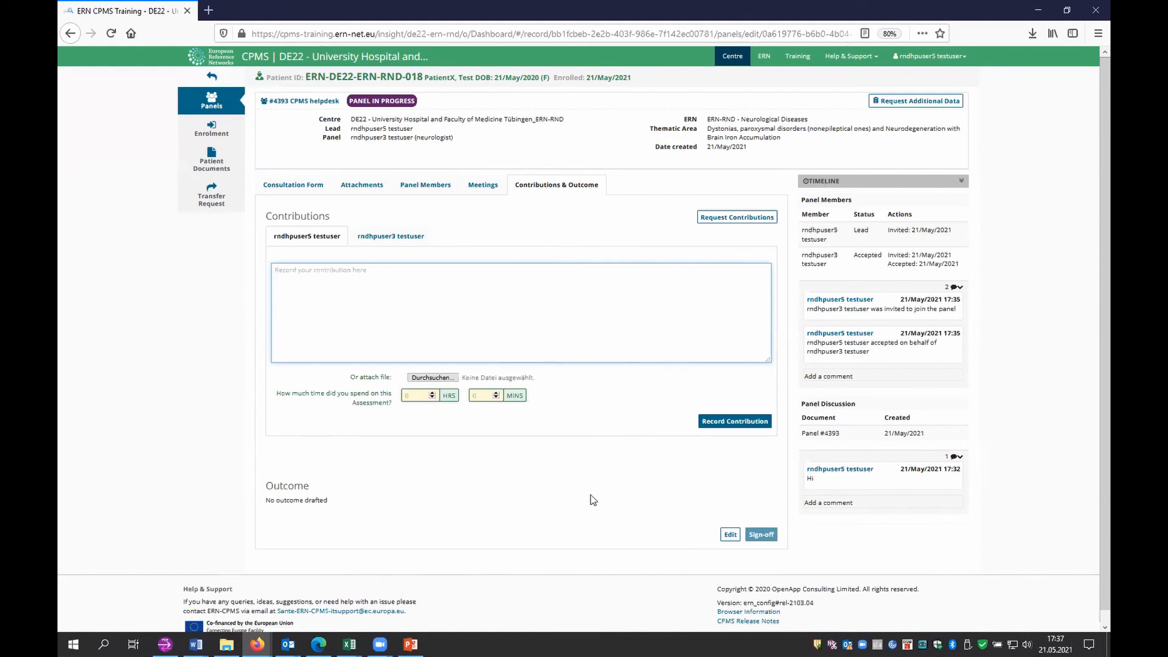
- Draft the panel outcome as "DBS is recommended for my patient.", rate the panel's usefulness as Extremely Useful, and save it
{"action": "left_click", "coordinate": [731, 535]}
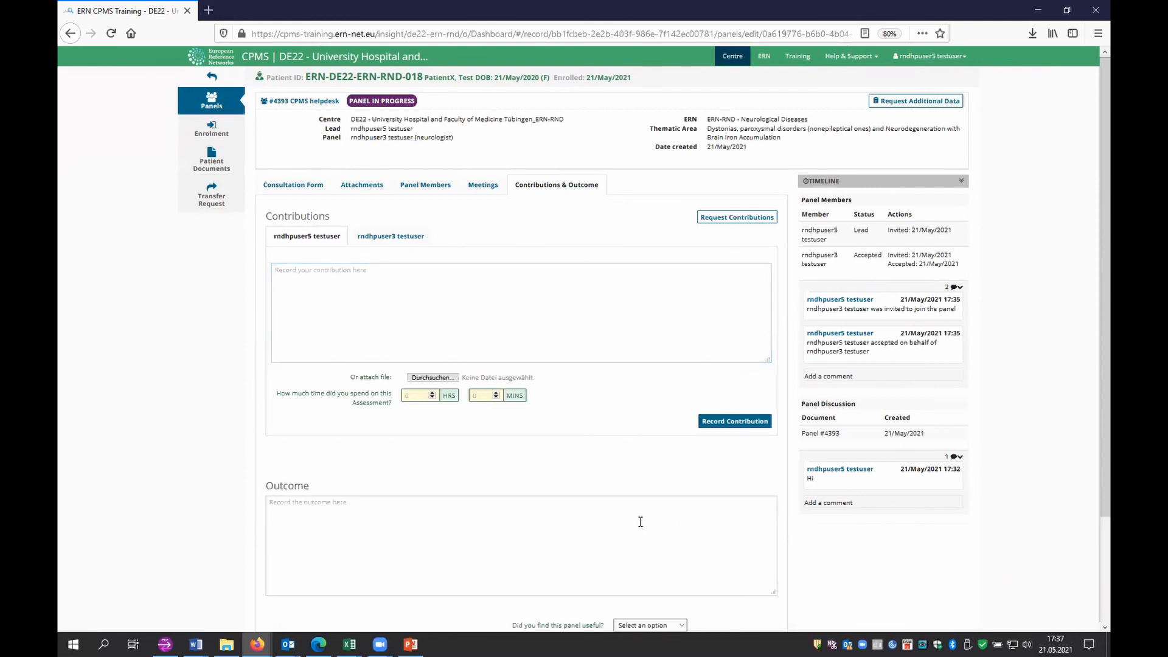
{"action": "left_click", "coordinate": [366, 513]}
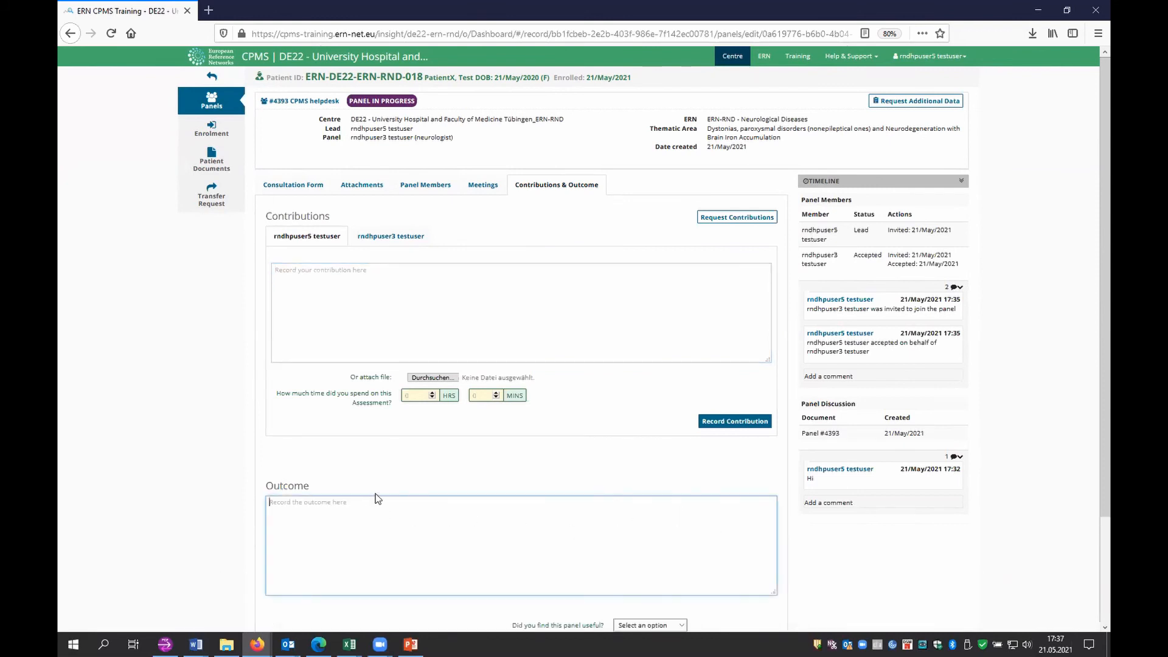
{"action": "scroll", "coordinate": [378, 488], "scroll_direction": "down", "scroll_amount": 2}
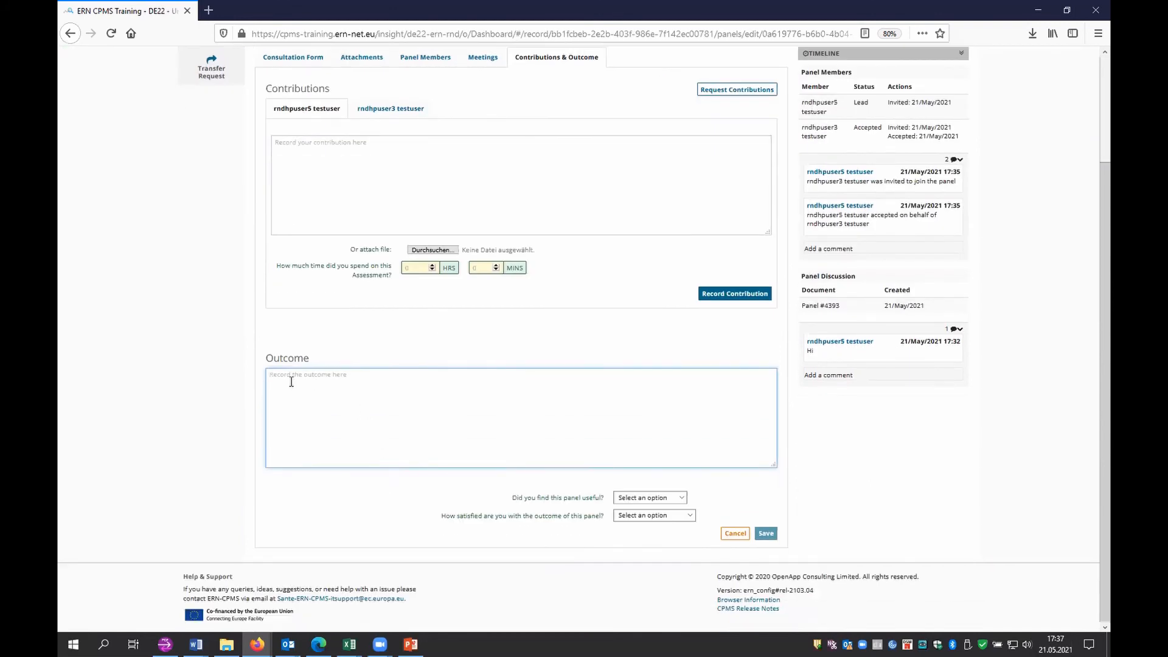
{"action": "type", "text": "DB"}
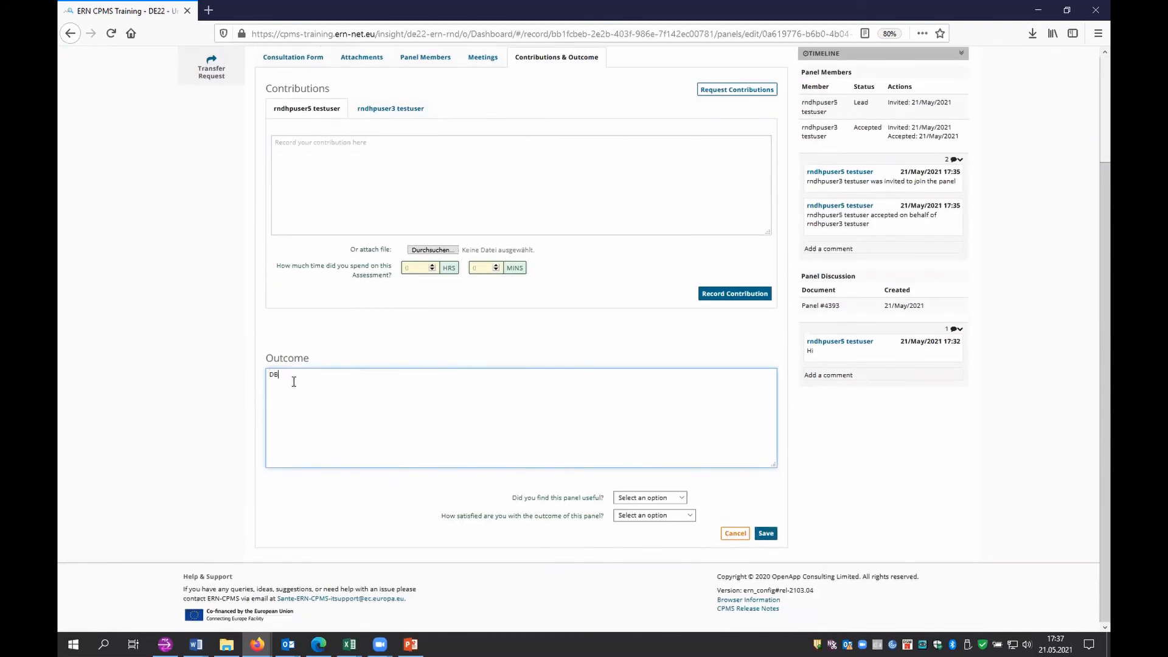
{"action": "type", "text": "S is recommended for my patient."}
{"action": "left_click", "coordinate": [678, 499]}
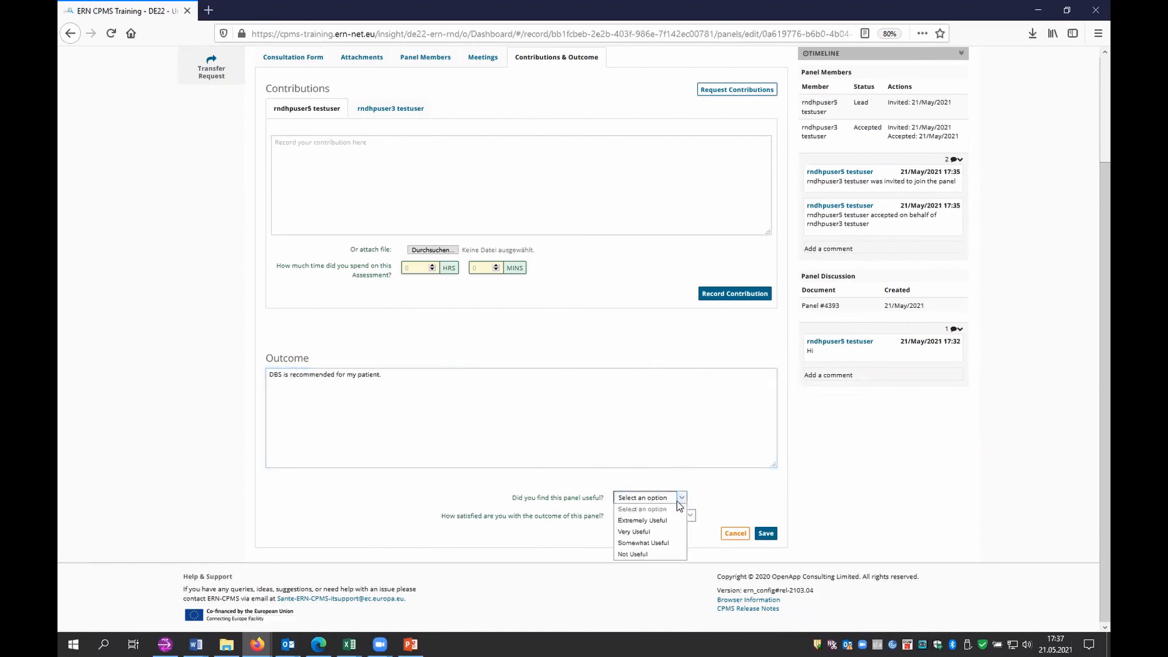
{"action": "left_click", "coordinate": [661, 521]}
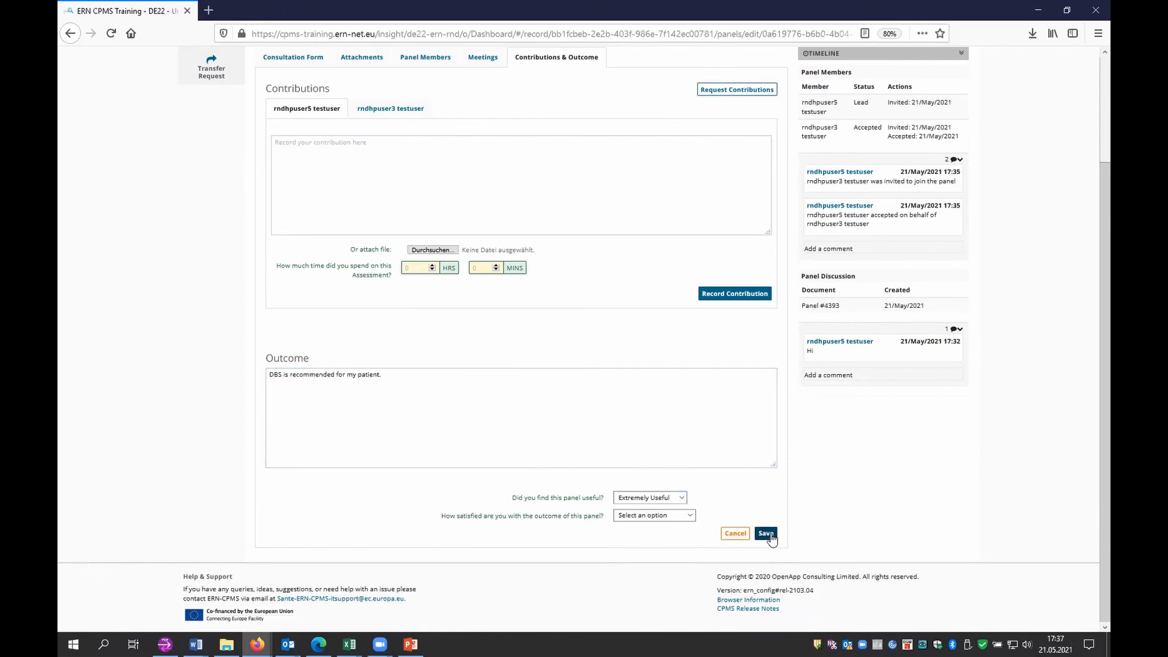
{"action": "left_click", "coordinate": [768, 534]}
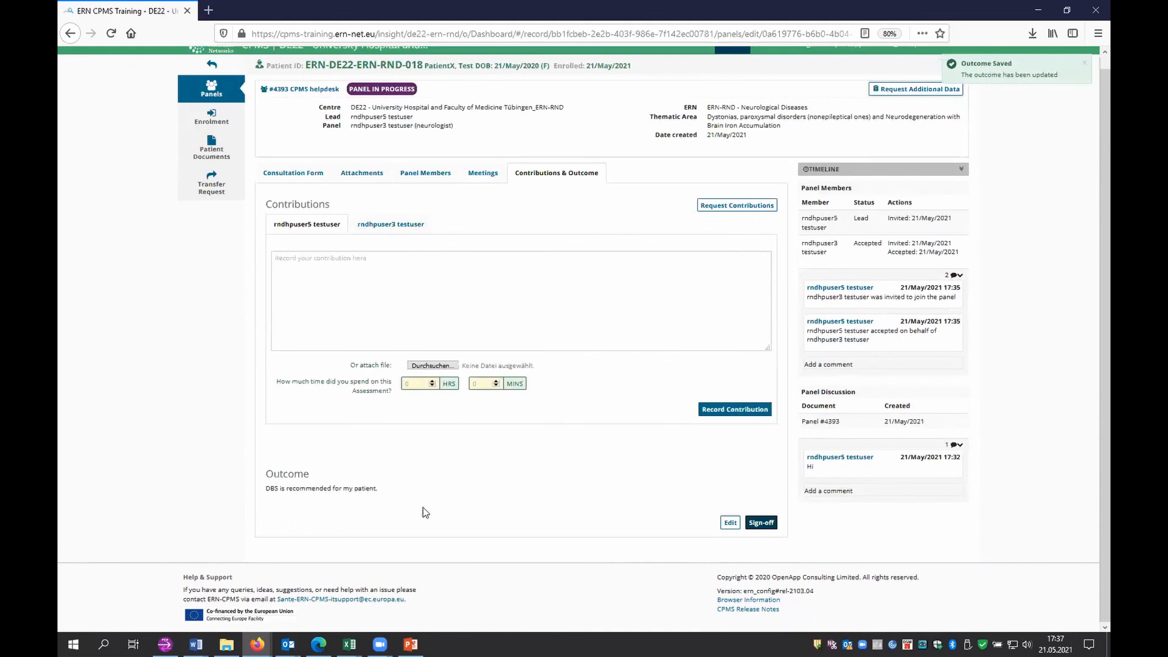
- Sign off the panel with its drafted outcome, reading the notice about the irrevocable action before confirming
{"action": "left_click", "coordinate": [761, 523]}
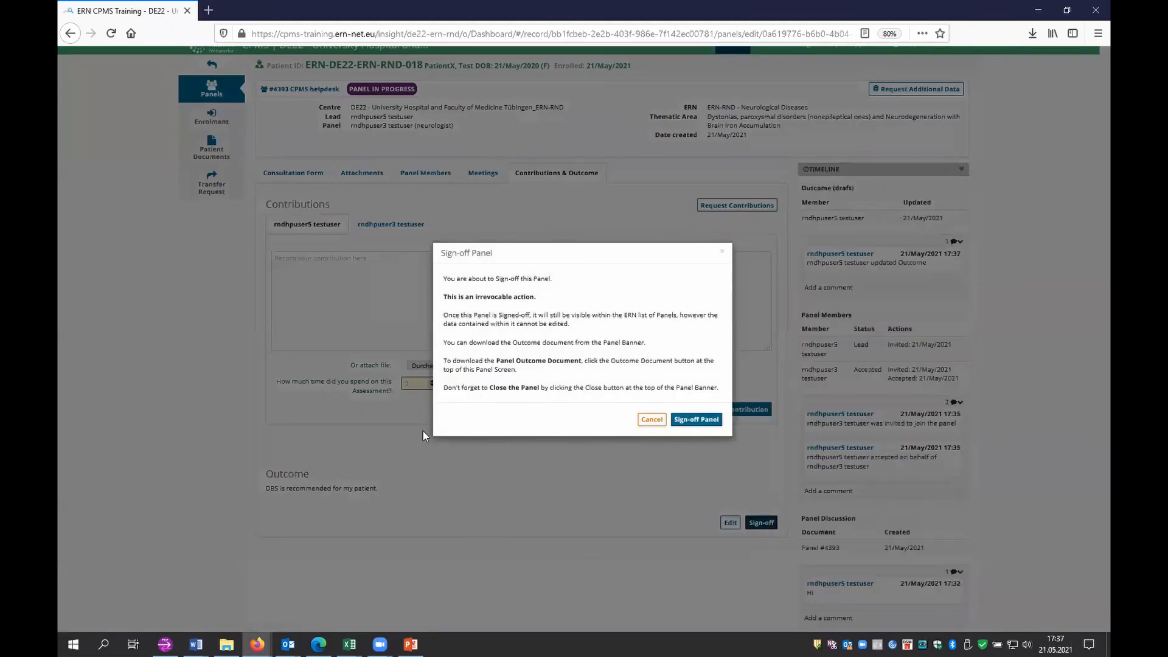
{"action": "left_click_drag", "start_coordinate": [475, 298], "coordinate": [550, 311]}
{"action": "left_click", "coordinate": [566, 307]}
{"action": "left_click", "coordinate": [696, 420]}
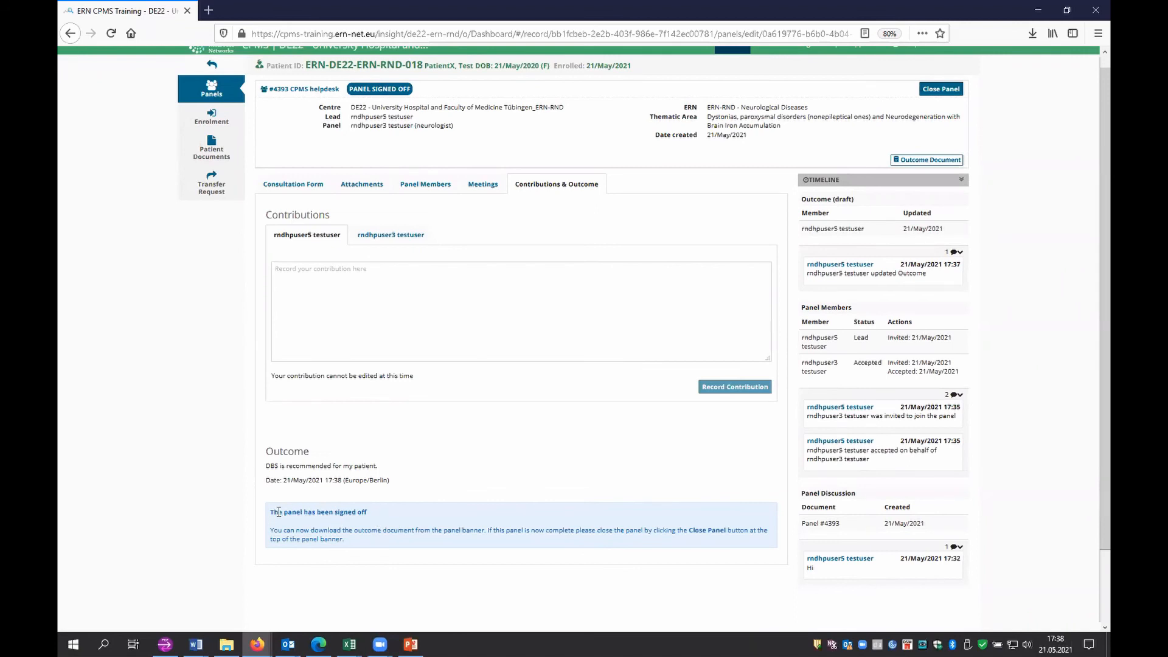
{"action": "left_click_drag", "start_coordinate": [275, 512], "coordinate": [399, 516]}
{"action": "left_click", "coordinate": [445, 519]}
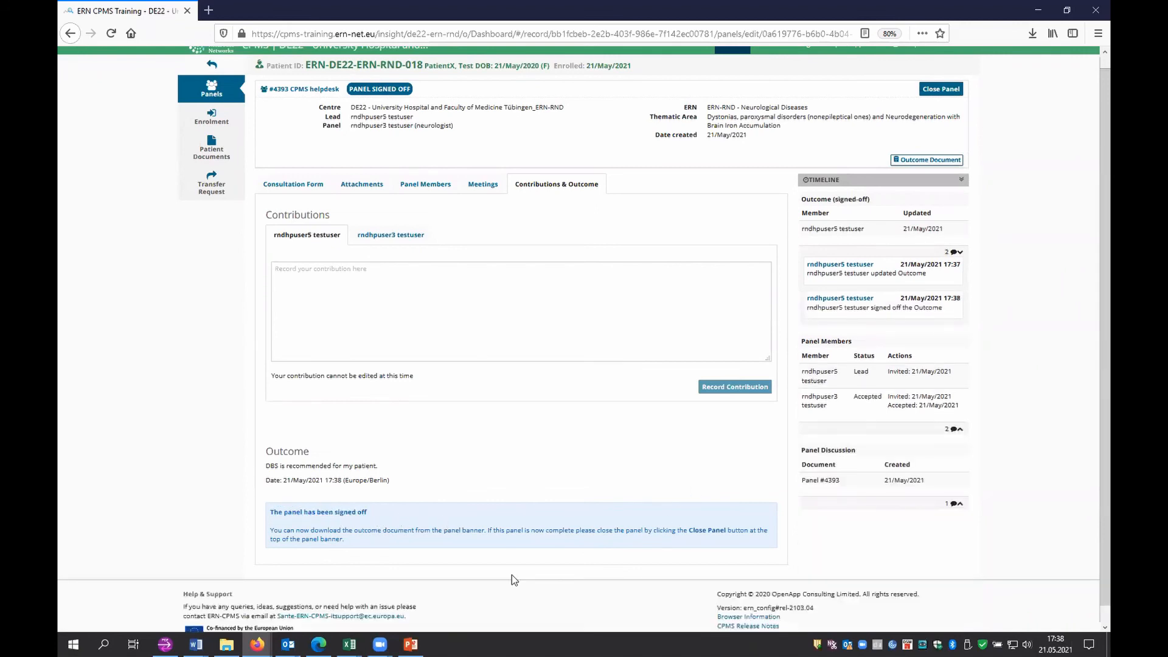
- Close the signed-off panel, answering Yes to the panel being a success and setting the patient status to Alive
{"action": "scroll", "coordinate": [970, 208], "scroll_direction": "up", "scroll_amount": 1}
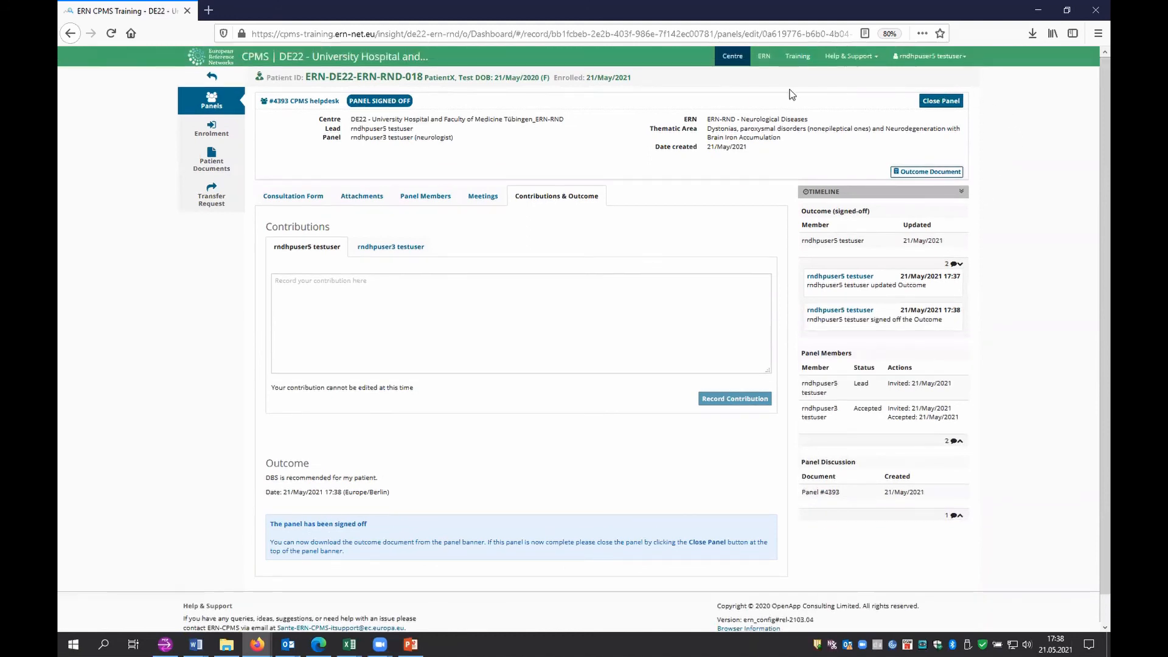
{"action": "left_click", "coordinate": [930, 103]}
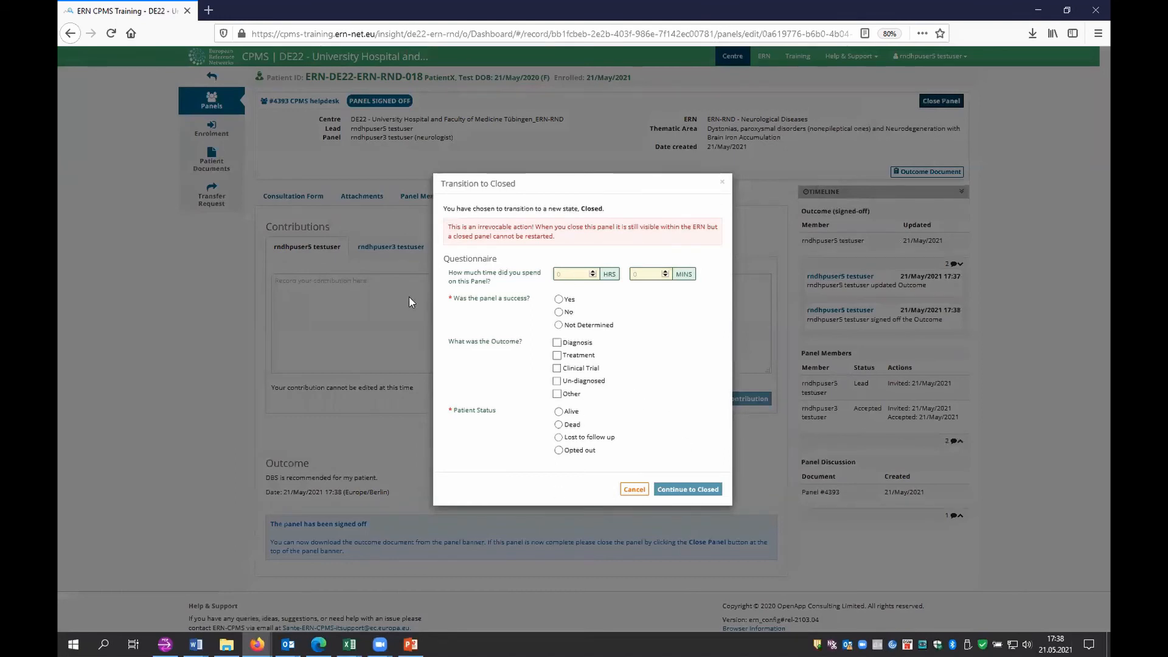
{"action": "left_click", "coordinate": [559, 300]}
{"action": "left_click", "coordinate": [559, 412]}
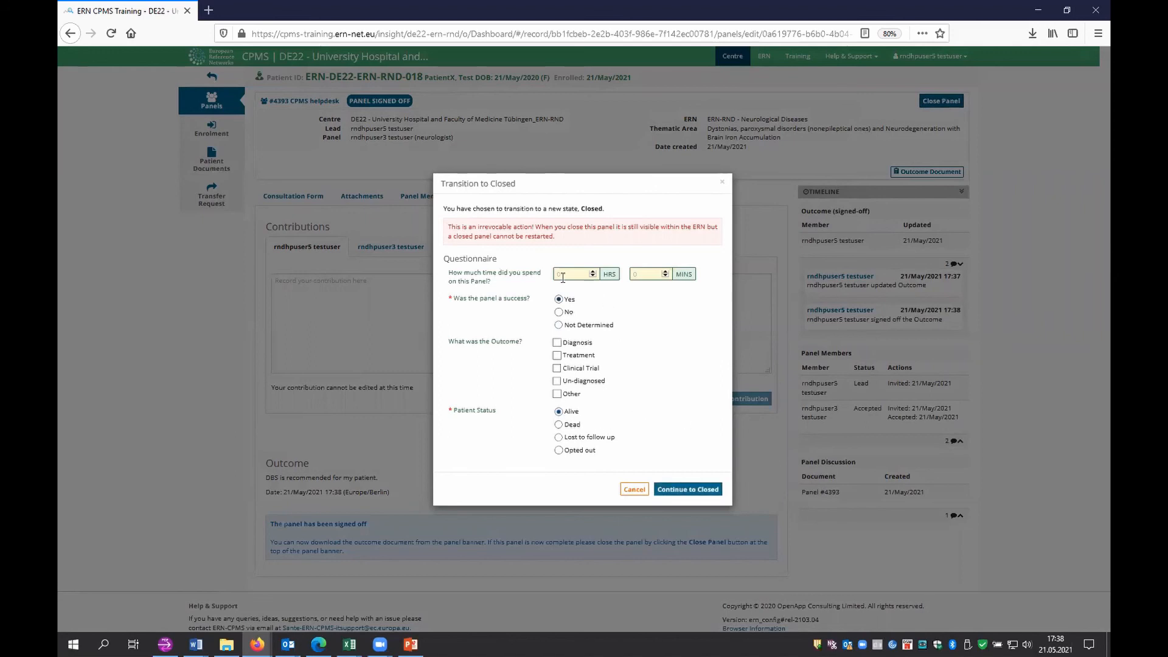
{"action": "left_click", "coordinate": [691, 490]}
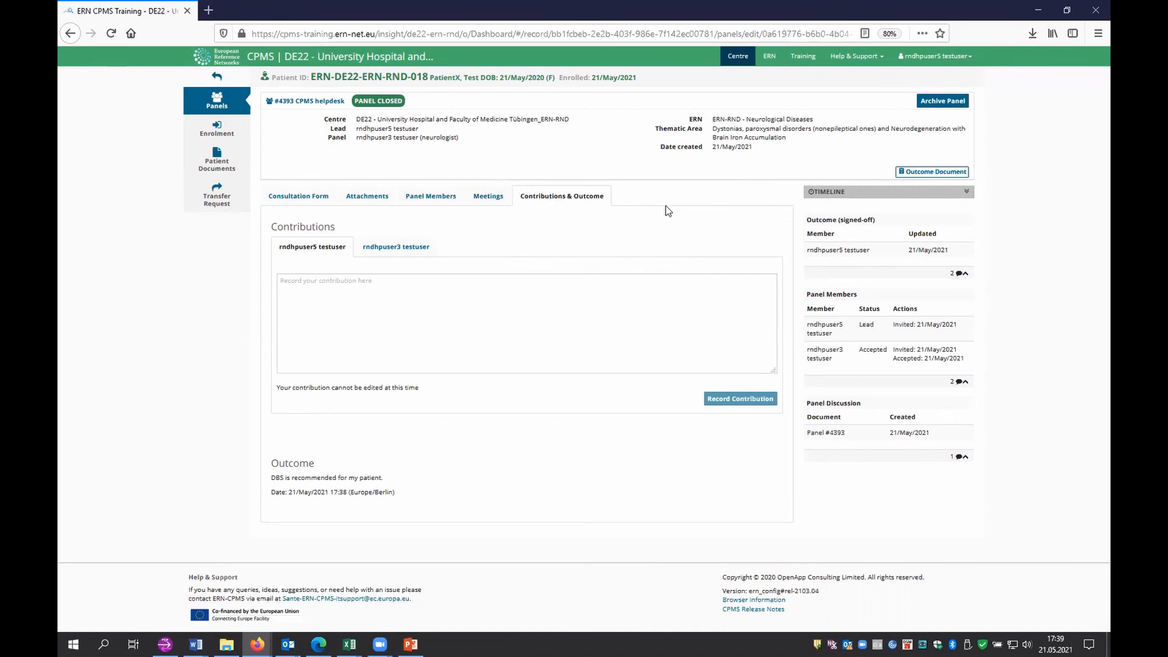
- Switch to the CPMS webinar presentation in PowerPoint to show the Questions slide
{"action": "left_click", "coordinate": [410, 644]}
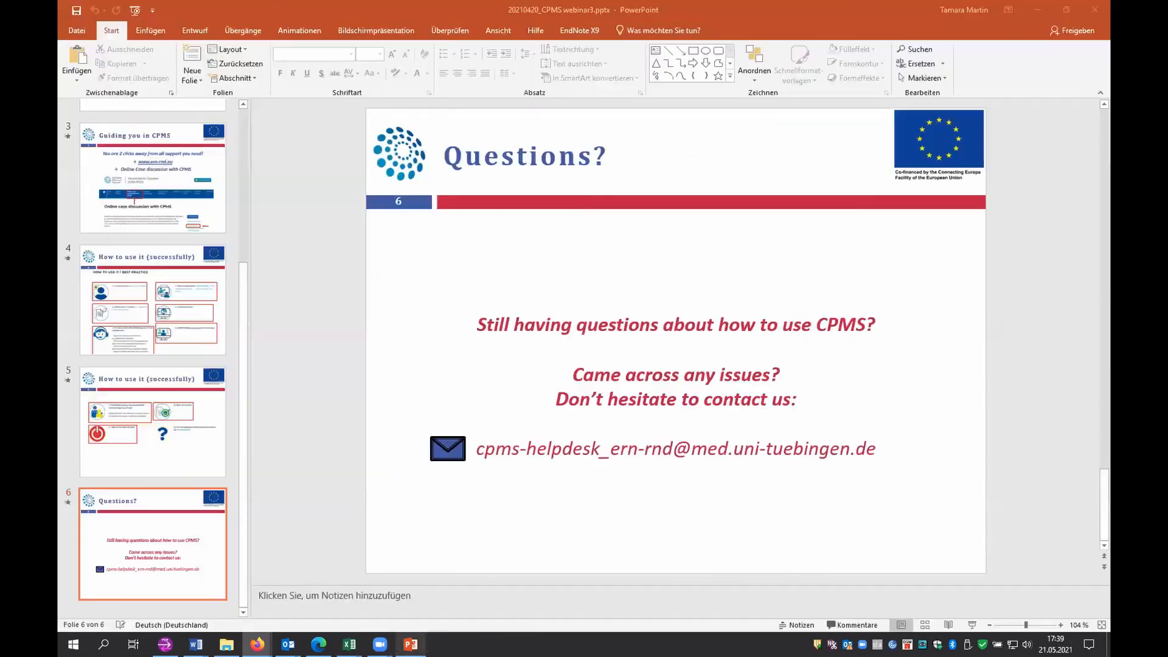